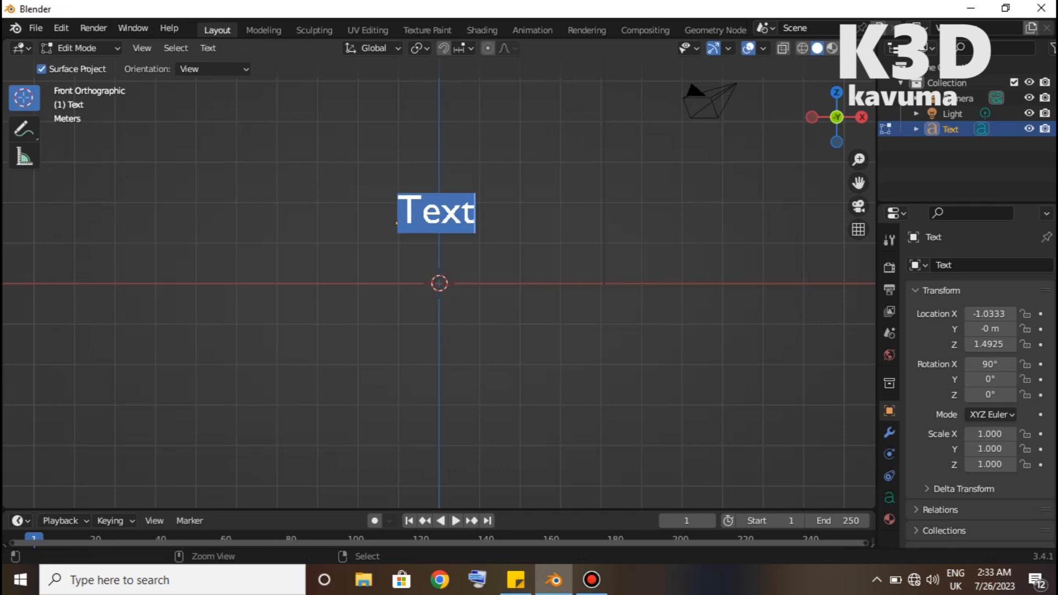
# Step: Replace the default text with BLACK and set its origin to its geometry
pyautogui.write('BLACK')
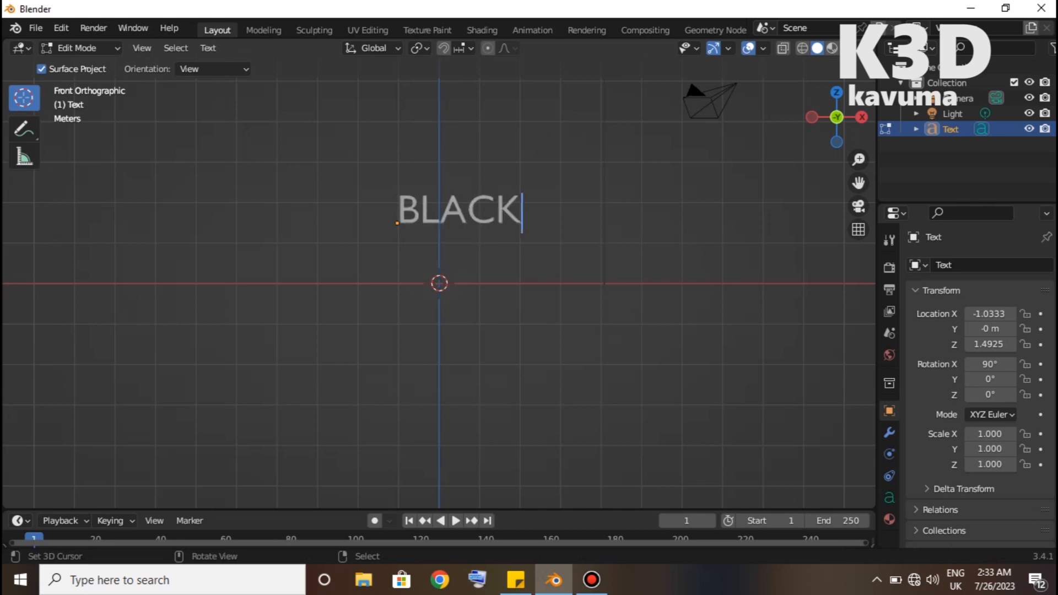
pyautogui.press('Tab')
pyautogui.click(239, 48)
pyautogui.moveTo(265, 82)
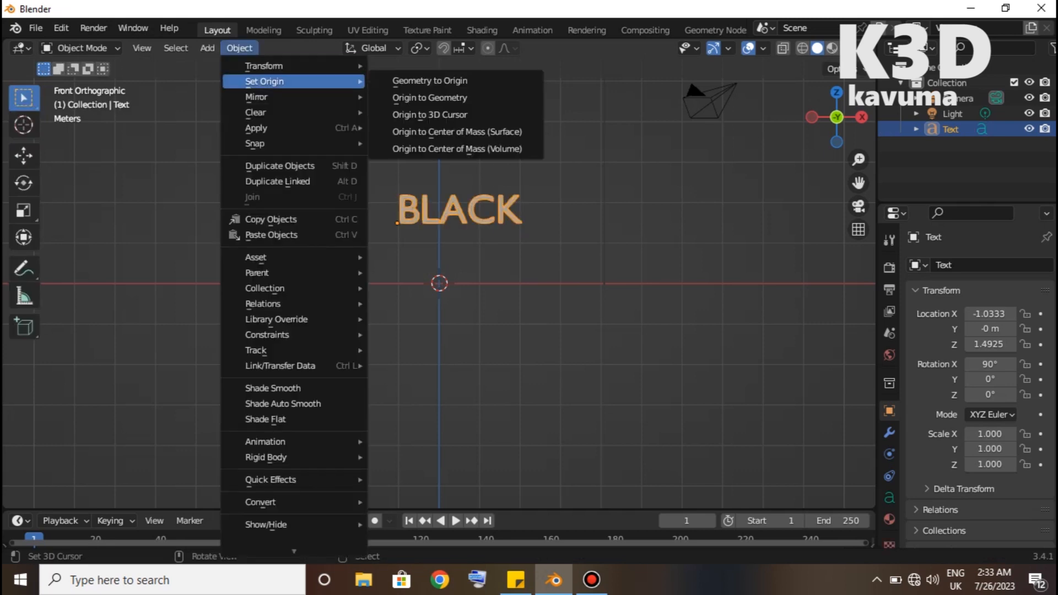
pyautogui.click(420, 97)
# Step: Scale the BLACK text up to about 1.84 and move it upward above the scene centre
pyautogui.press('s')
pyautogui.click(688, 201)
pyautogui.press('g')
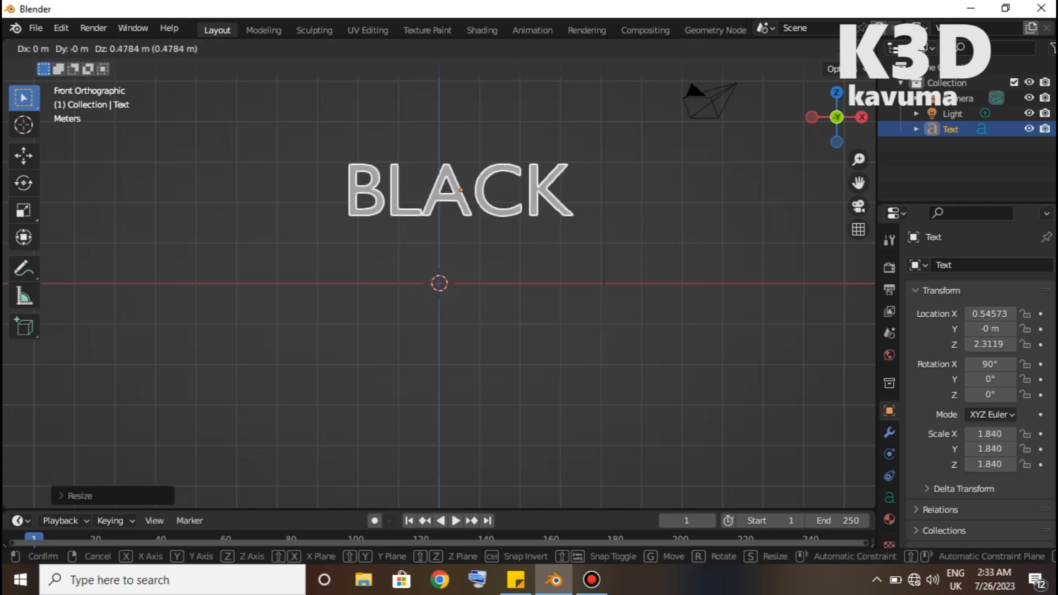
pyautogui.click(460, 188)
# Step: Load Rico Regular from the #NEW FONTS folder as the text's regular font and shift the word about 0.69 m toward negative X
pyautogui.click(889, 498)
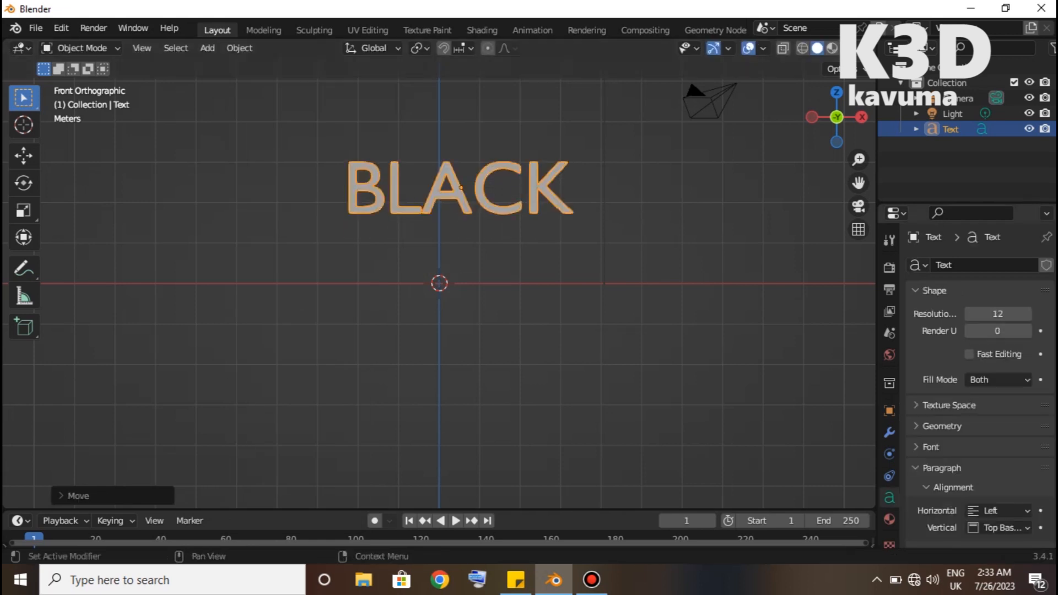
pyautogui.click(930, 447)
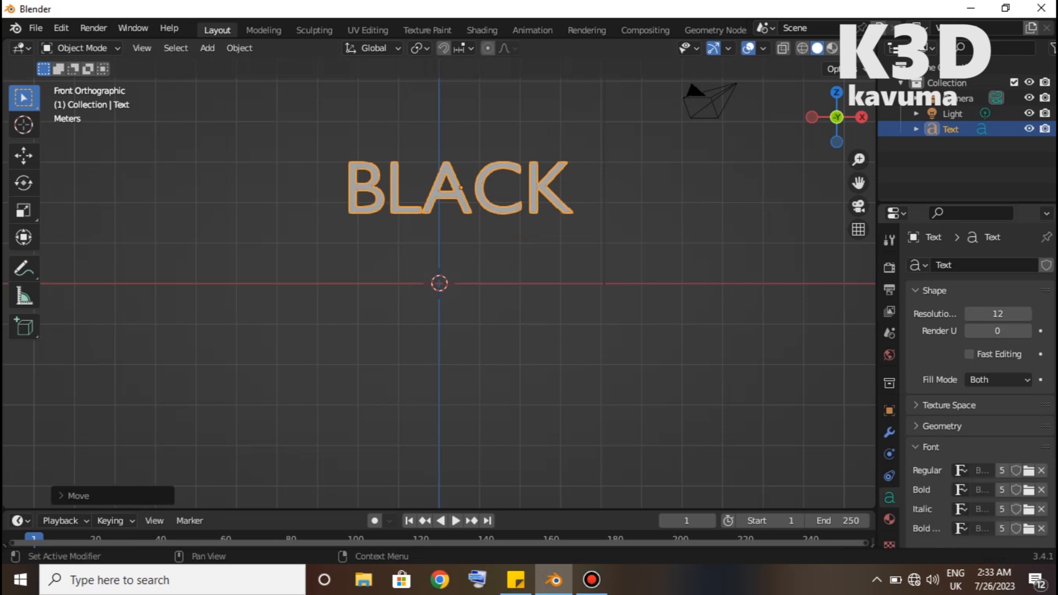
pyautogui.click(1028, 470)
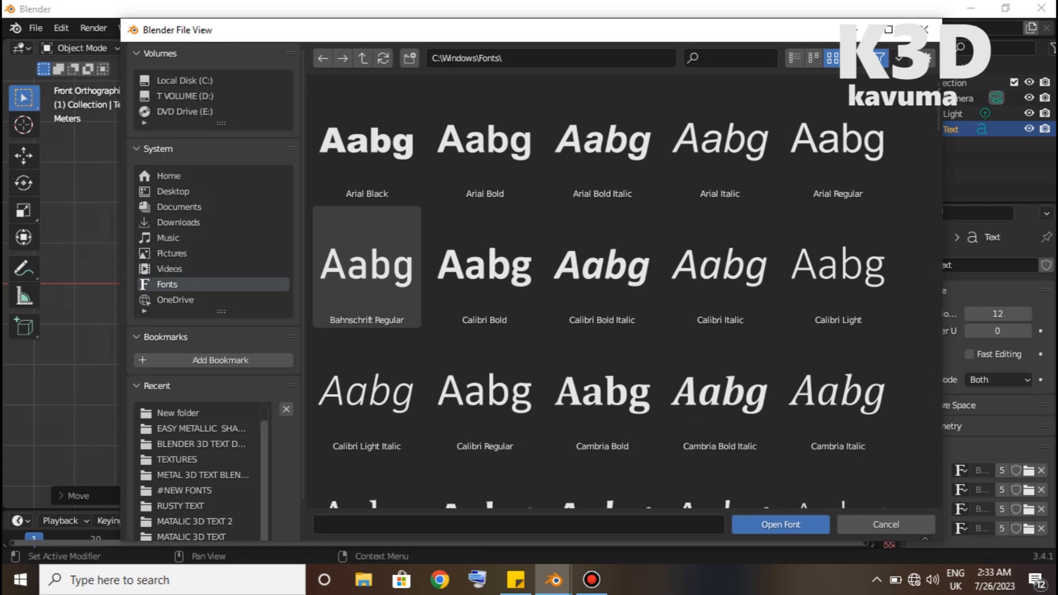
pyautogui.click(184, 490)
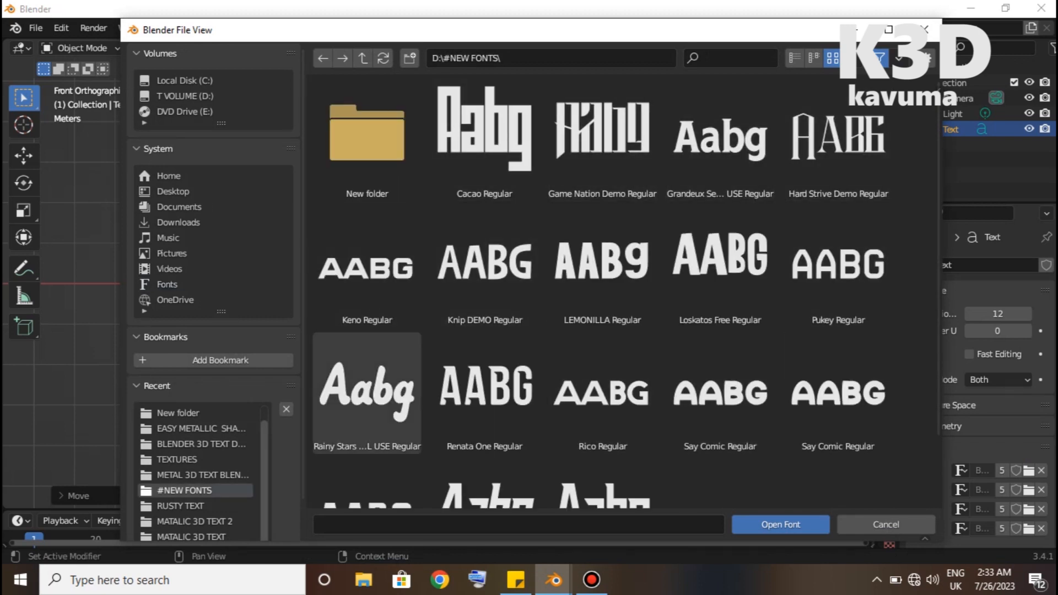
pyautogui.scroll(-1, 485, 392)
pyautogui.doubleClick(603, 330)
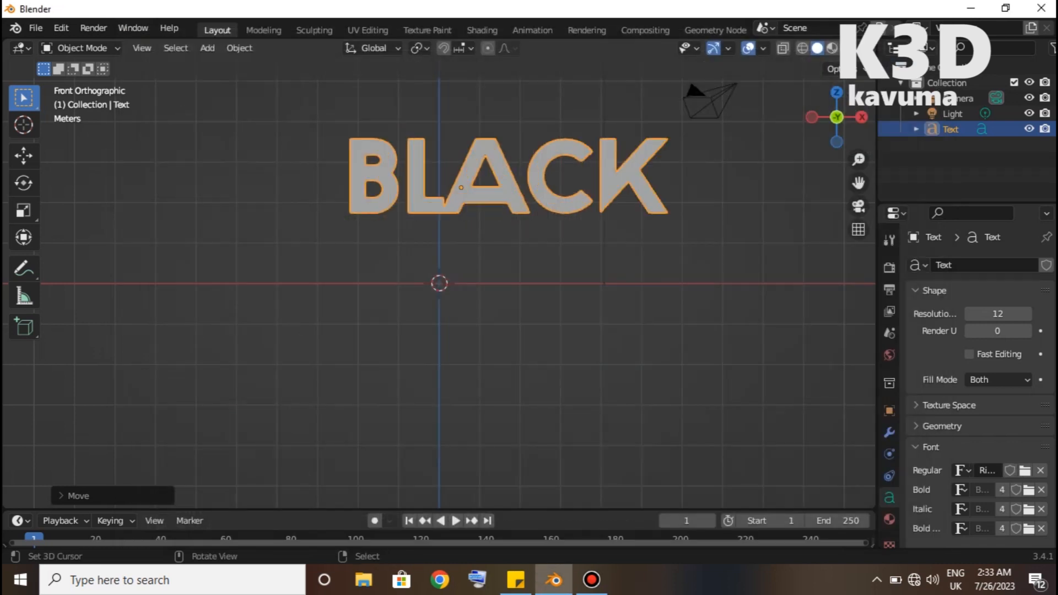
pyautogui.press('g')
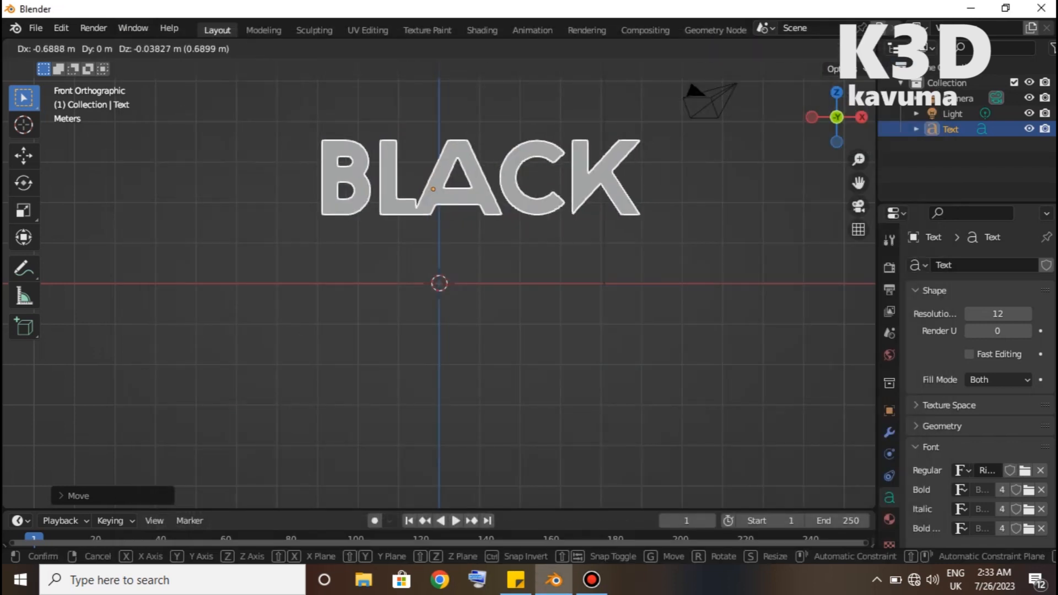
pyautogui.click(523, 336)
# Step: Extrude the BLACK text by 0.14 m and give it a bevel depth of 0.01 m
pyautogui.moveTo(523, 336); pyautogui.dragTo(433, 400, button='middle')
pyautogui.scroll(1, 678, 129)
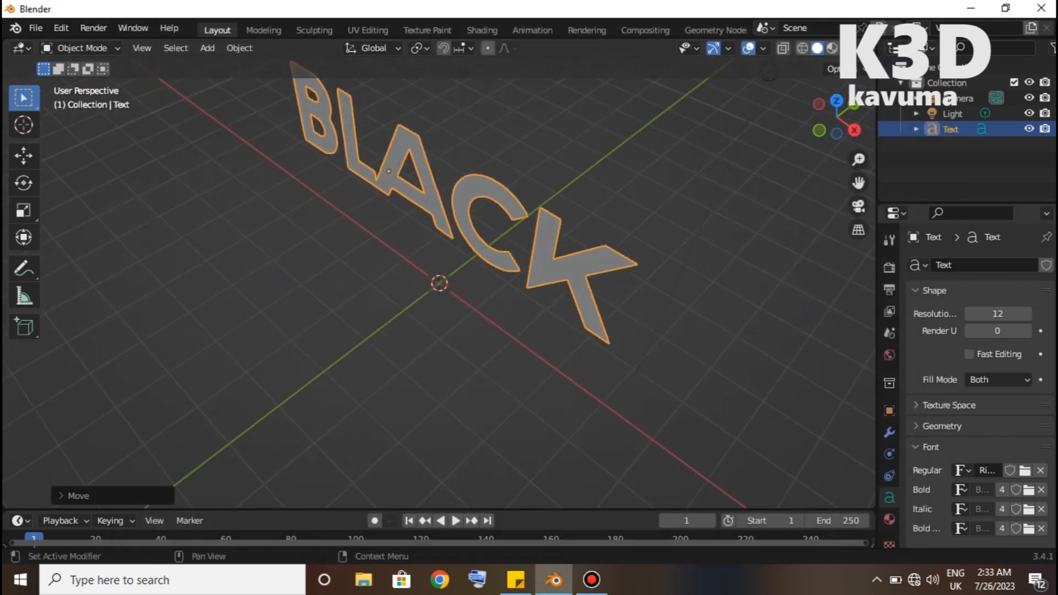
pyautogui.click(941, 426)
pyautogui.moveTo(997, 466); pyautogui.dragTo(1038, 466)
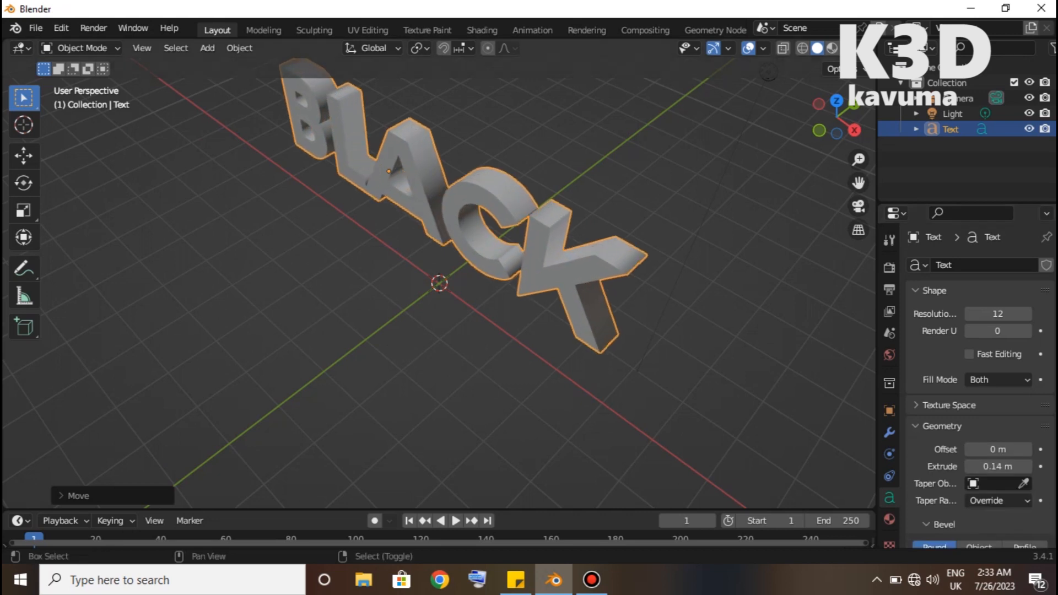
pyautogui.scroll(3, 419, 164)
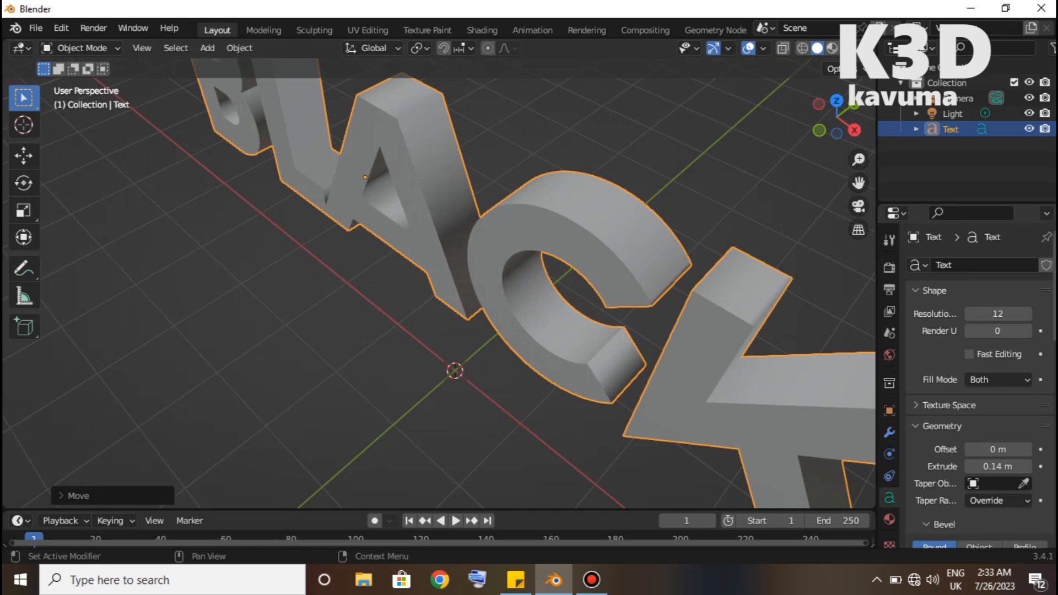
pyautogui.scroll(-4, 978, 386)
pyautogui.click(1027, 474)
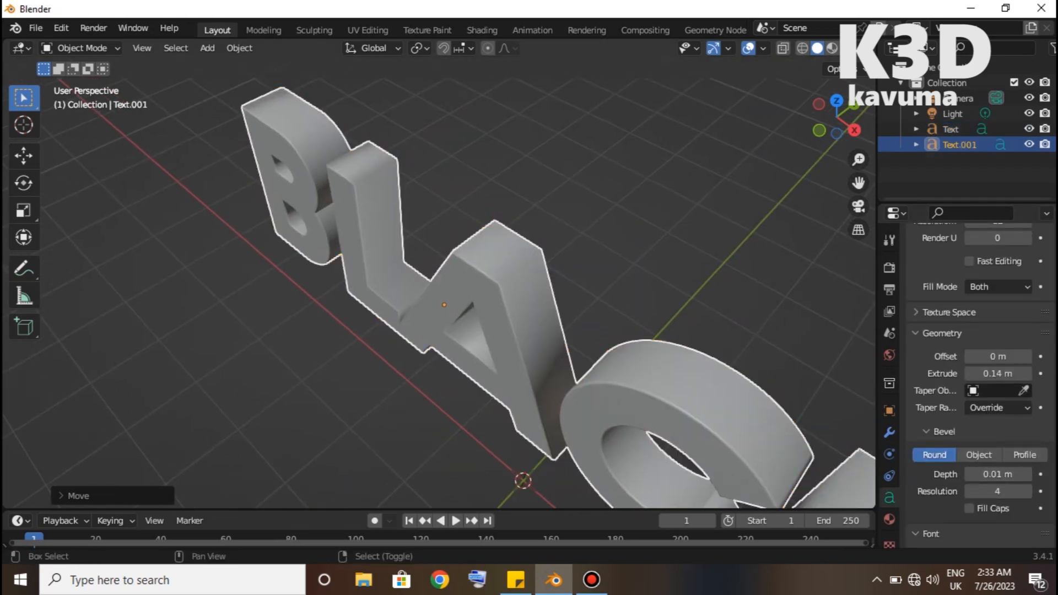
# Step: Duplicate the BLACK text in place and move the copy slightly backward along the Y axis
pyautogui.hotkey('shift', 'd')
pyautogui.press('Escape')
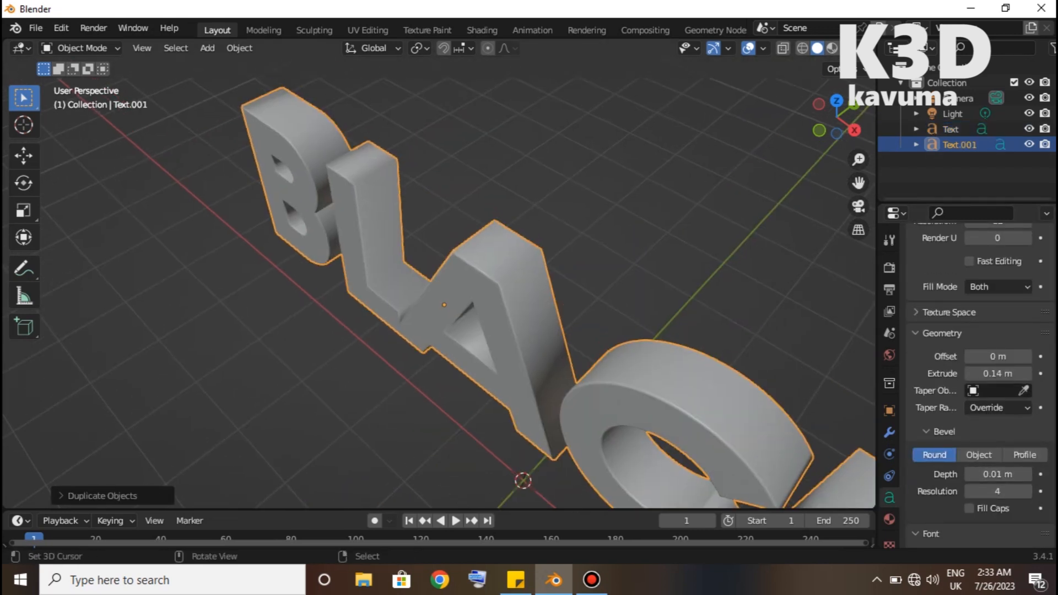
pyautogui.click(24, 156)
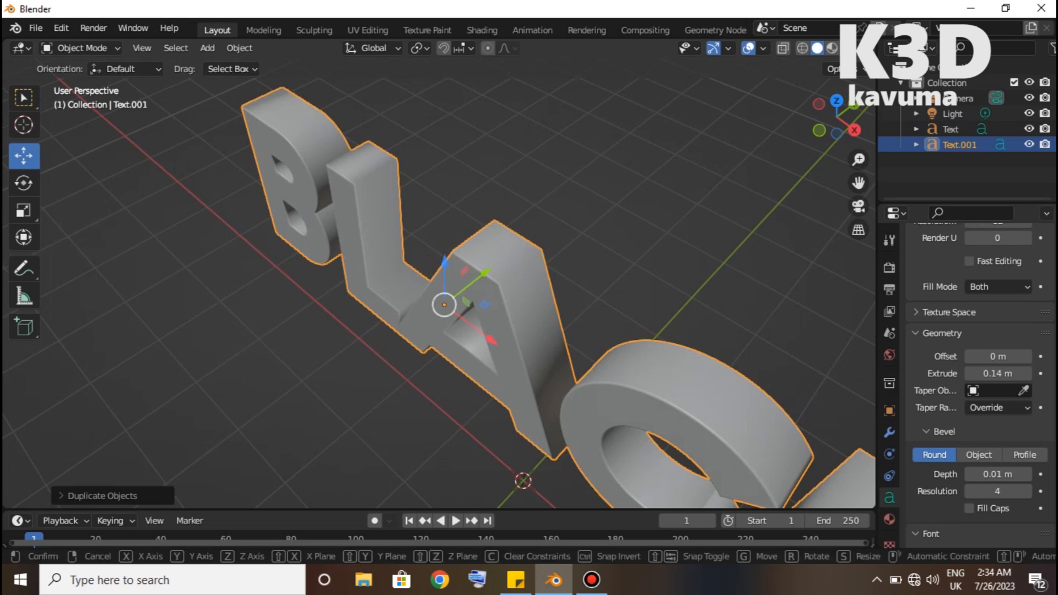
pyautogui.press('s')
pyautogui.press('Return')
pyautogui.moveTo(485, 273); pyautogui.dragTo(497, 264)
# Step: Set the rear BLACK copy's bevel depth to 0.05 m so it outlines the front letters
pyautogui.click(1027, 474)
pyautogui.click(1027, 475)
pyautogui.click(1027, 474)
pyautogui.press('KP_1')
pyautogui.scroll(-1, 439, 284)
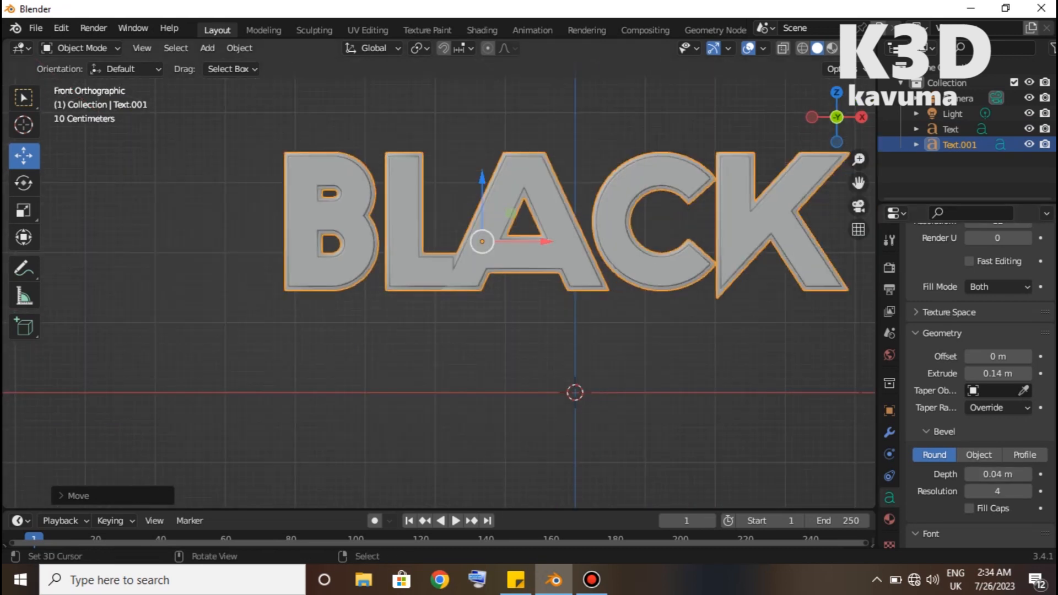
pyautogui.click(1027, 474)
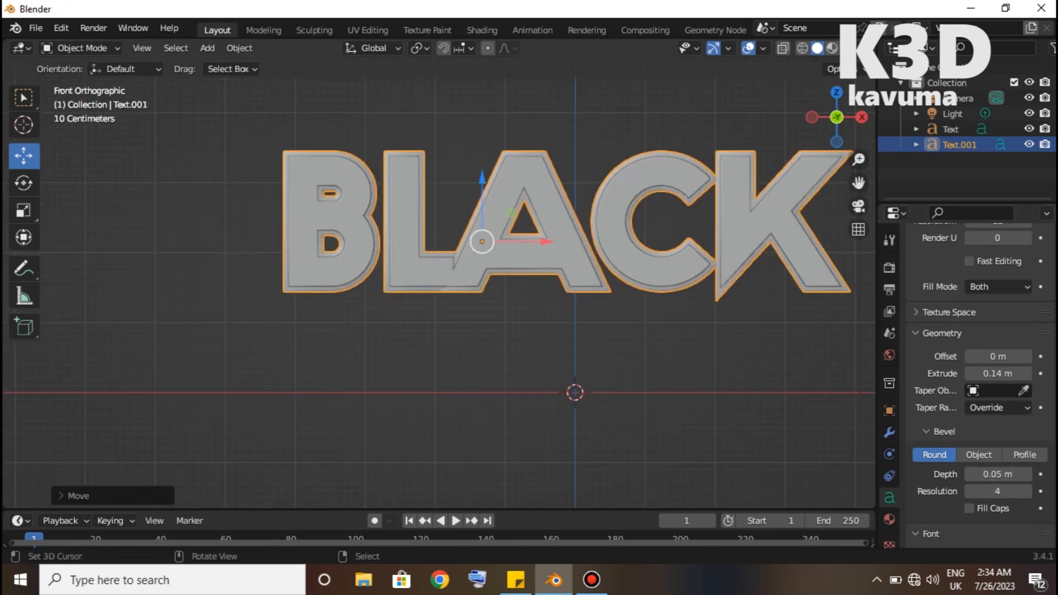
# Step: Move both BLACK texts together toward negative X and duplicate the pair directly below the originals
pyautogui.press('b')
pyautogui.moveTo(698, 250); pyautogui.dragTo(656, 226)
pyautogui.press('g')
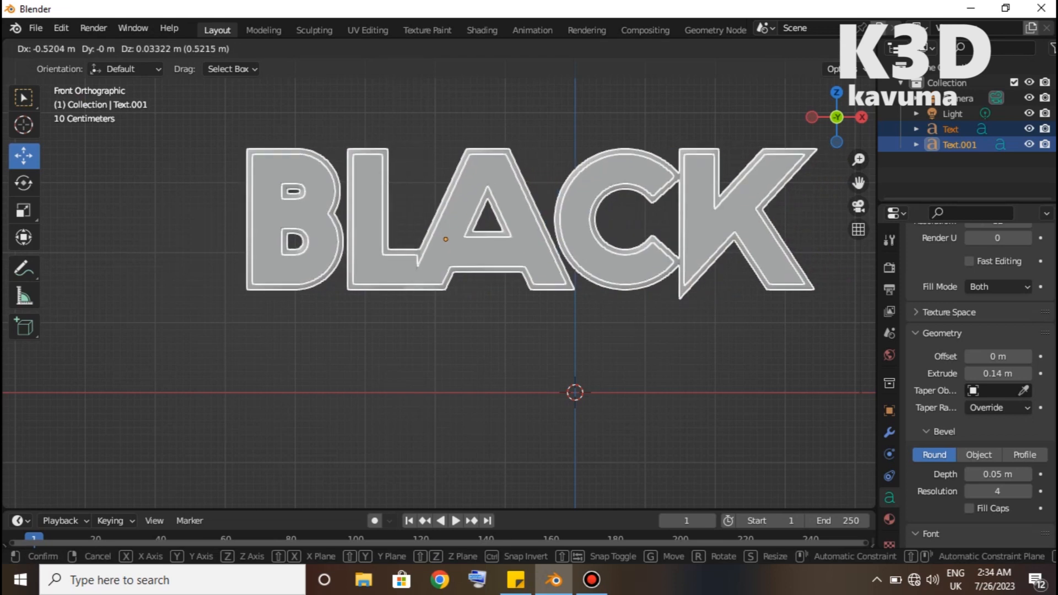
pyautogui.click(578, 173)
pyautogui.scroll(-4, 577, 174)
pyautogui.hotkey('shift', 'd')
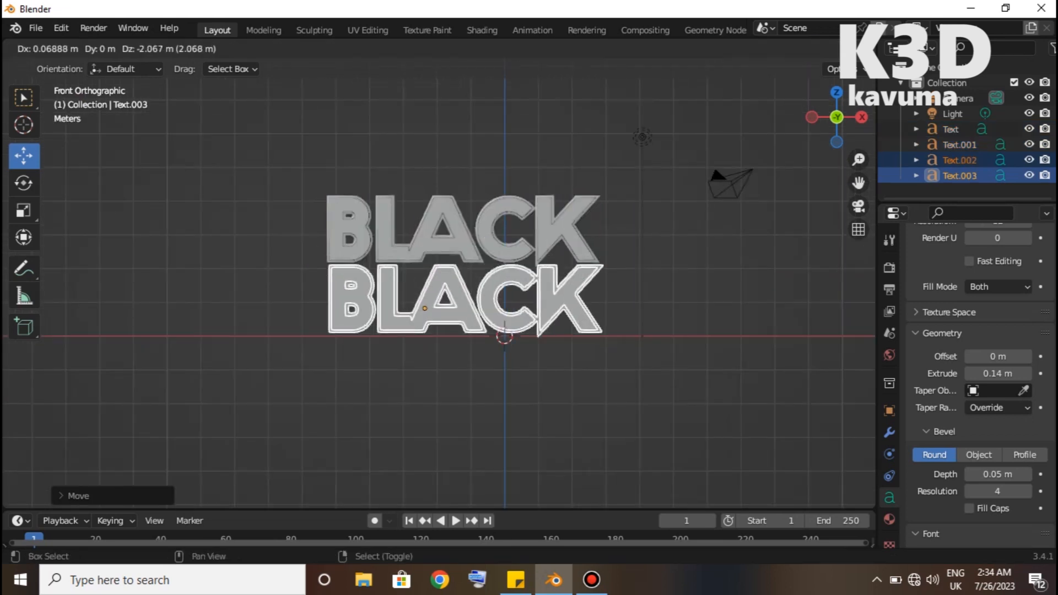
pyautogui.press('Return')
# Step: Change the lower outline text with the 0.05 m bevel to YELLOW and copy the word
pyautogui.press('Tab')
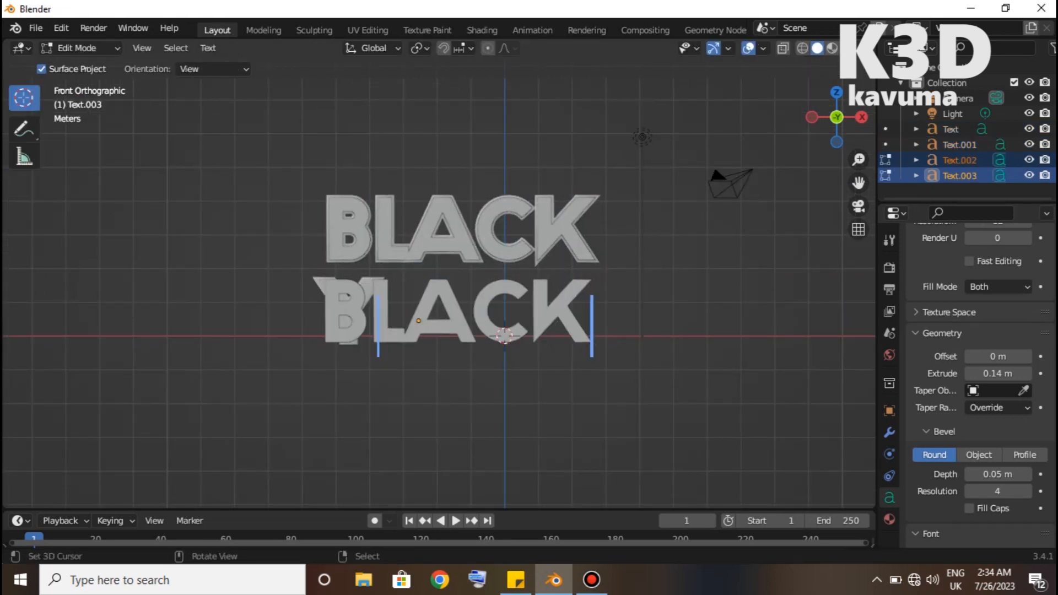
pyautogui.write('YELLOW')
pyautogui.hotkey('ctrl', 'a')
pyautogui.hotkey('ctrl', 'c')
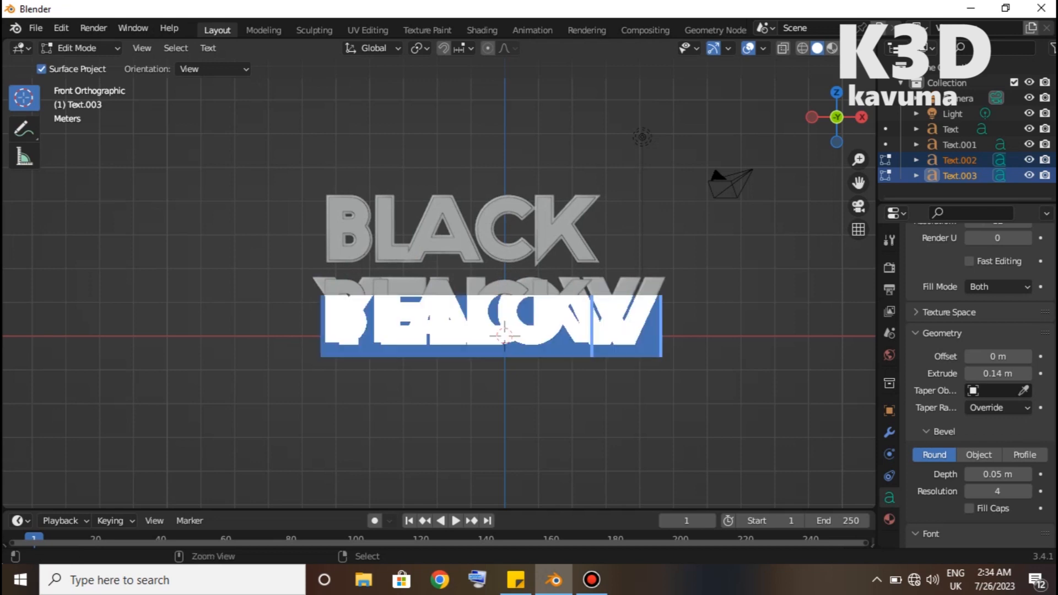
pyautogui.press('Tab')
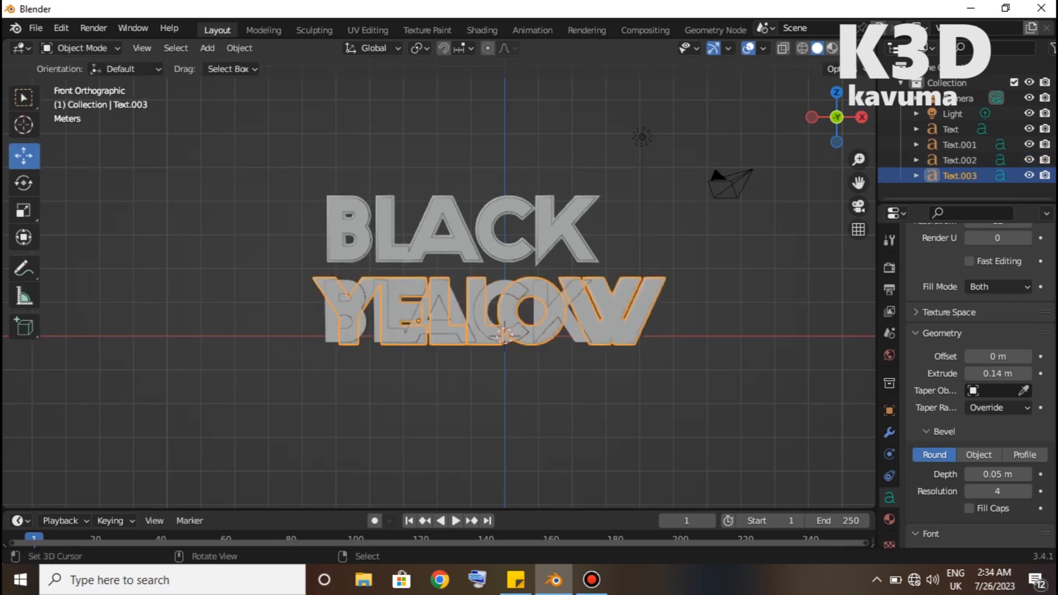
pyautogui.press('Tab')
pyautogui.press('End')
pyautogui.press('Tab')
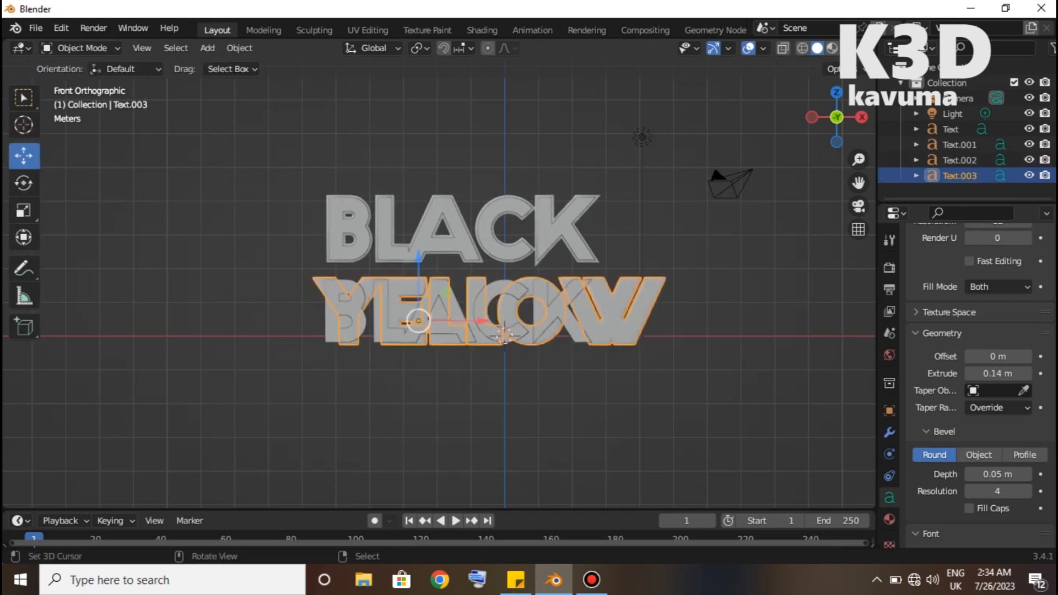
# Step: Replace the lower front text's content with the copied word YELLOW
pyautogui.rightClick(568, 306)
pyautogui.press('Tab')
pyautogui.hotkey('ctrl', 'a')
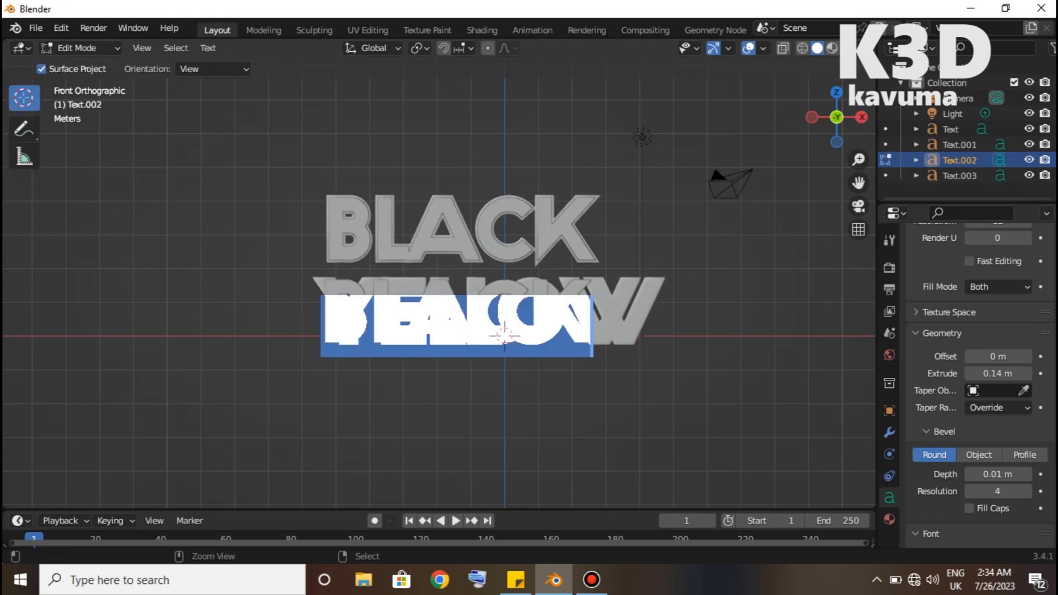
pyautogui.hotkey('ctrl', 'v')
pyautogui.press('Tab')
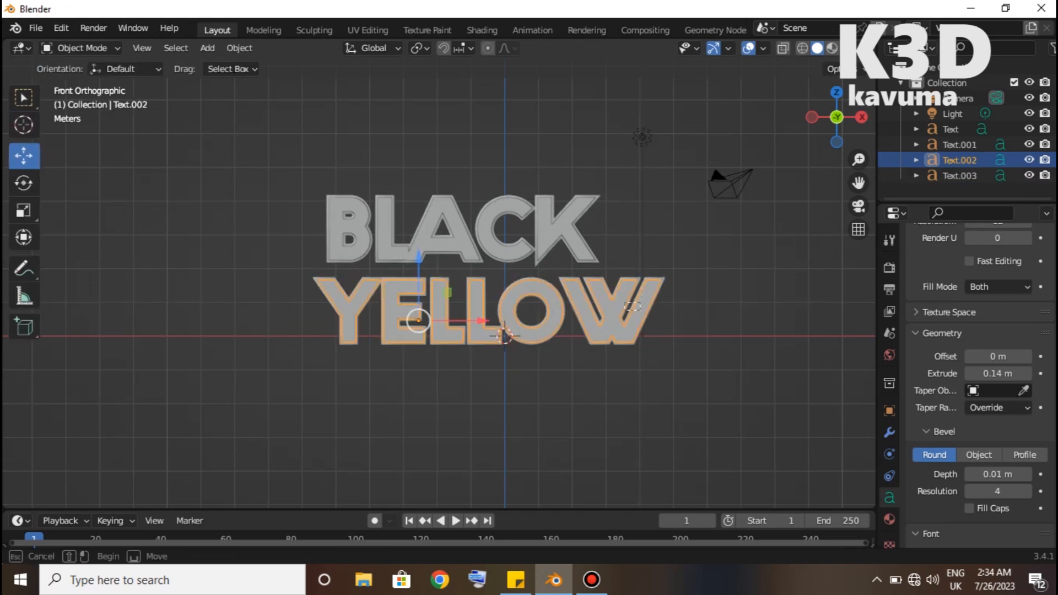
# Step: Scale both YELLOW texts down to about 1.425 and position them close beneath BLACK at matching width
pyautogui.press('s')
pyautogui.press('Return')
pyautogui.press('g')
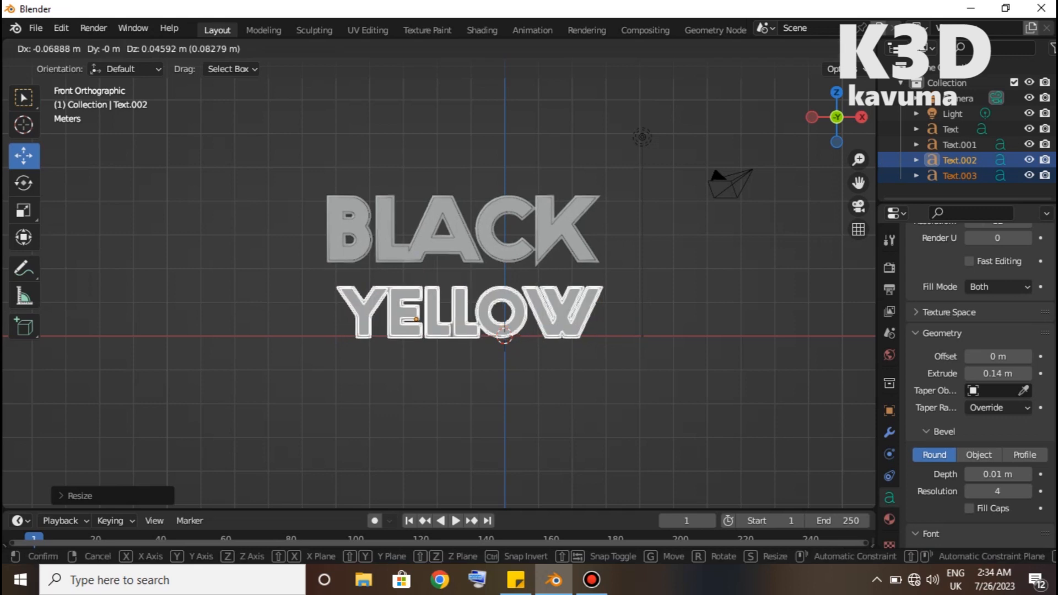
pyautogui.press('Return')
pyautogui.press('s')
pyautogui.press('Return')
pyautogui.press('g')
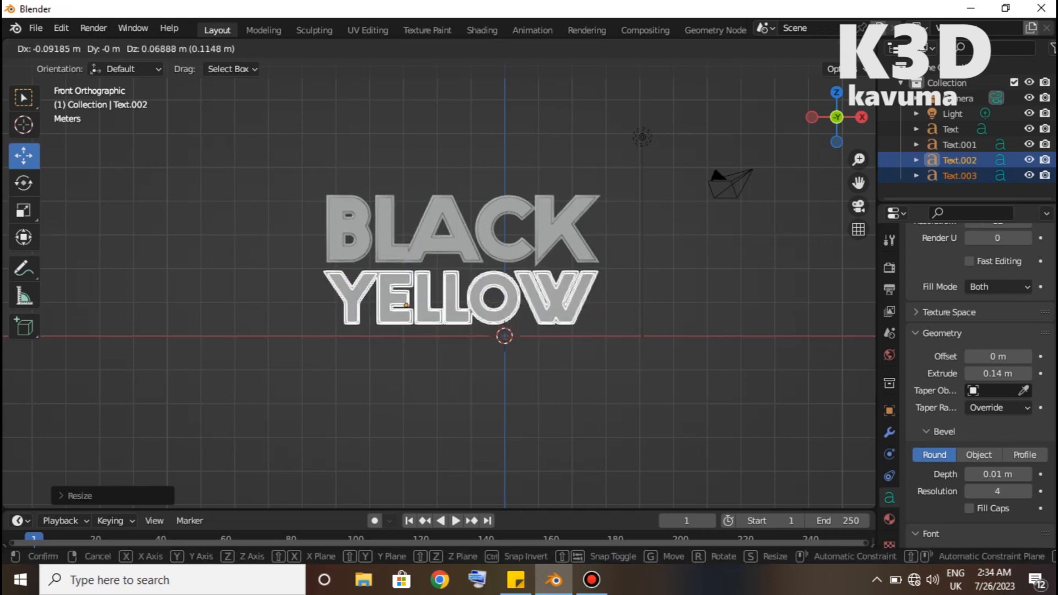
pyautogui.press('Return')
# Step: Lock the camera to the view and frame both words centrally in the camera view
pyautogui.press('KP_0')
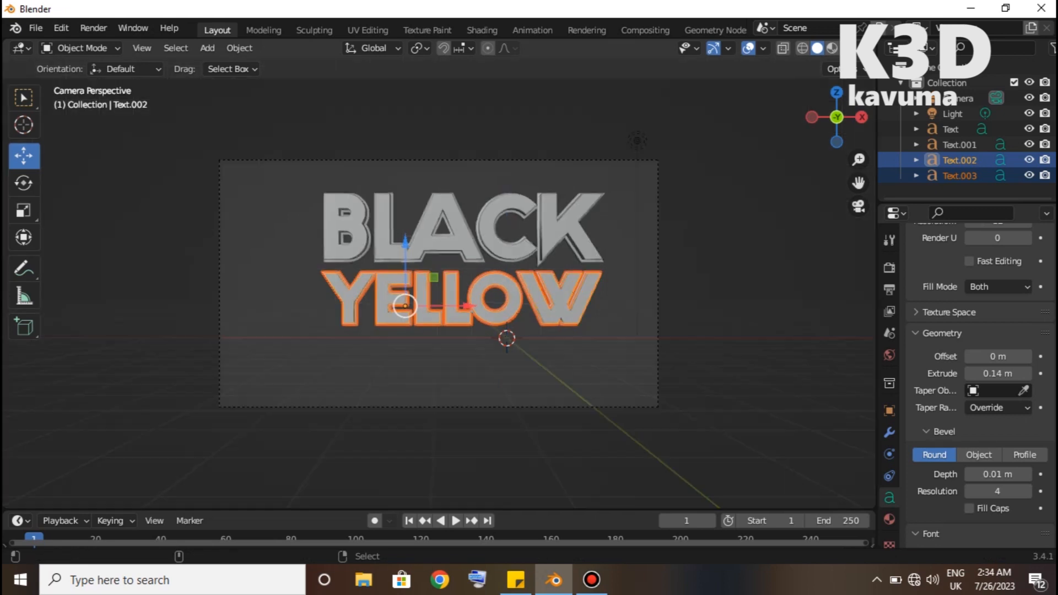
pyautogui.scroll(3, 439, 284)
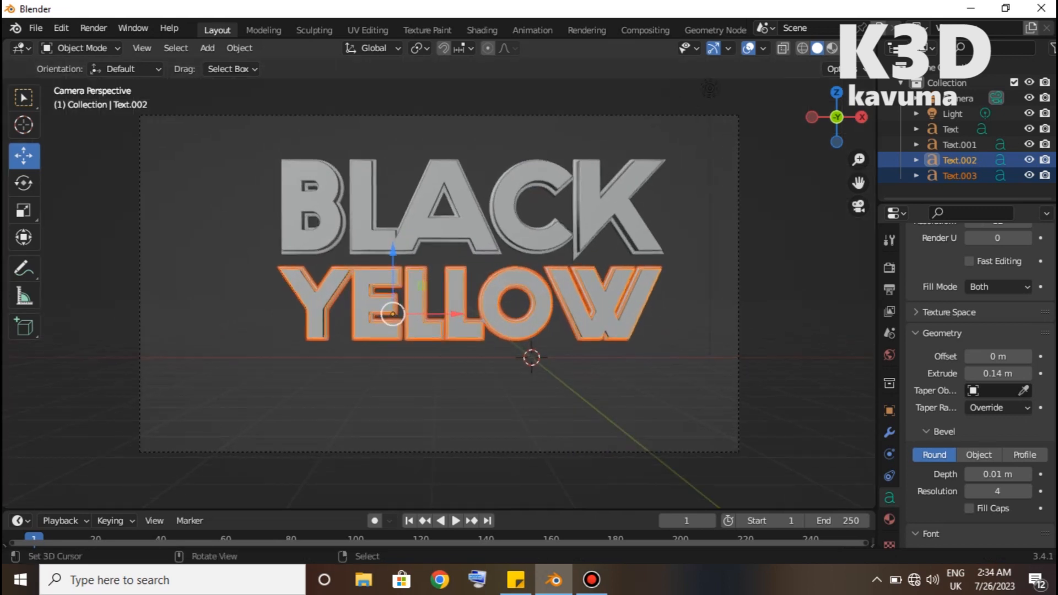
pyautogui.press('n')
pyautogui.click(866, 162)
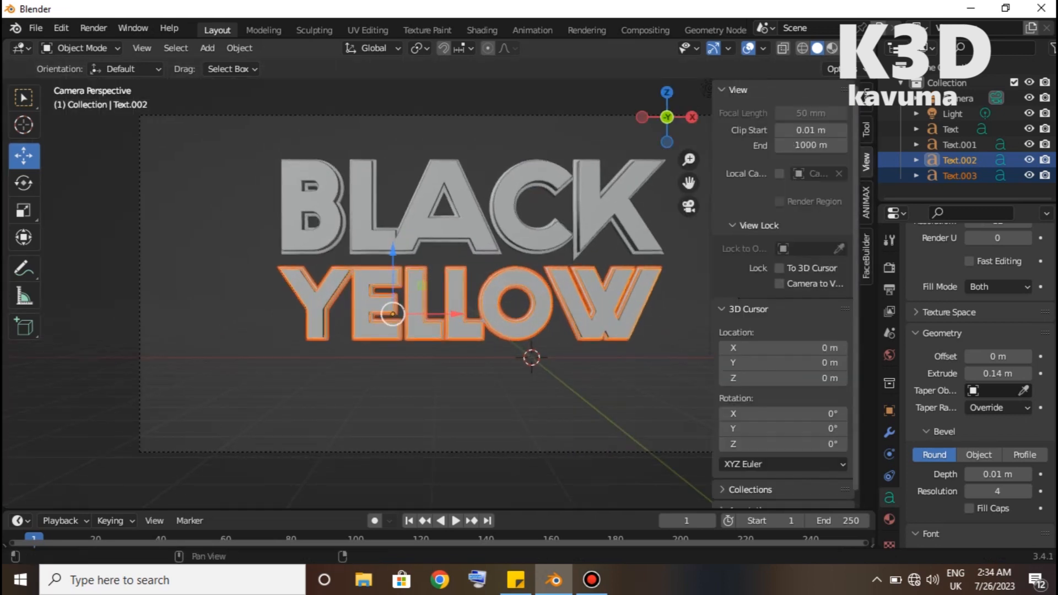
pyautogui.press('n')
pyautogui.moveTo(439, 284)
pyautogui.keyDown('shift'); pyautogui.mouseDown(button='middle')
pyautogui.moveTo(406, 306)
pyautogui.moveTo(436, 294)
pyautogui.moveTo(435, 267)
pyautogui.mouseUp(button='middle'); pyautogui.keyUp('shift')
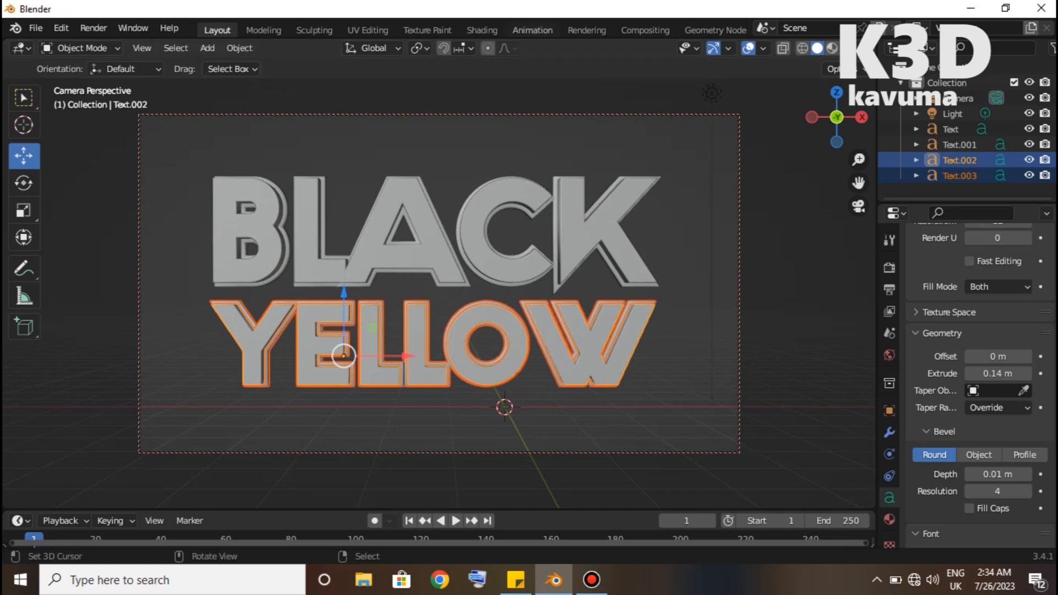
# Step: Switch to the Animation workspace, add a mesh plane and rotate it 90° about the X axis
pyautogui.click(532, 30)
pyautogui.press('KP_1')
pyautogui.scroll(-4, 527, 123)
pyautogui.hotkey('shift', 'a')
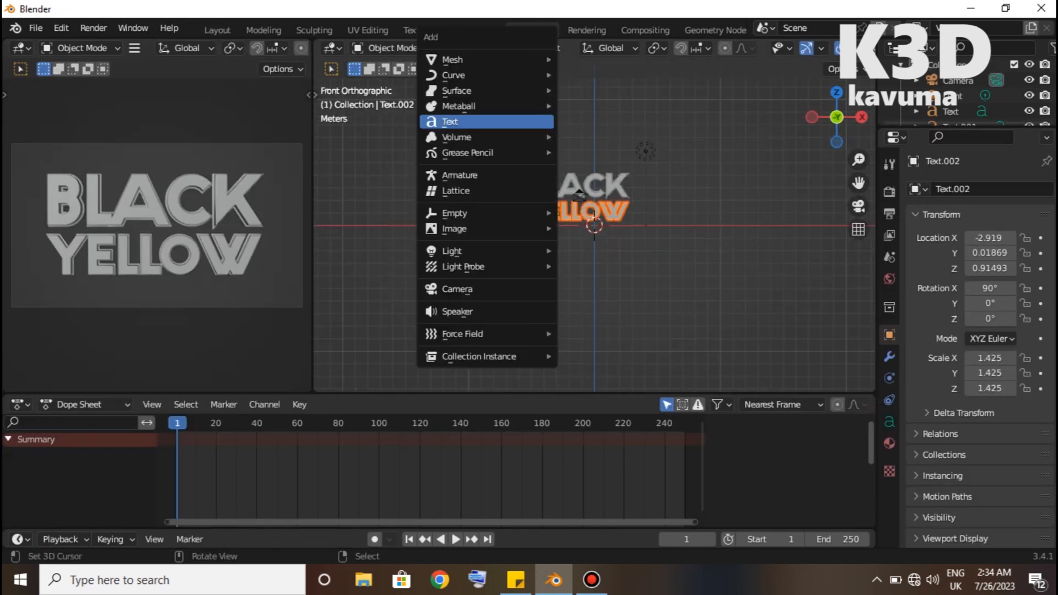
pyautogui.moveTo(452, 59)
pyautogui.click(584, 59)
pyautogui.write('rx90')
pyautogui.press('Return')
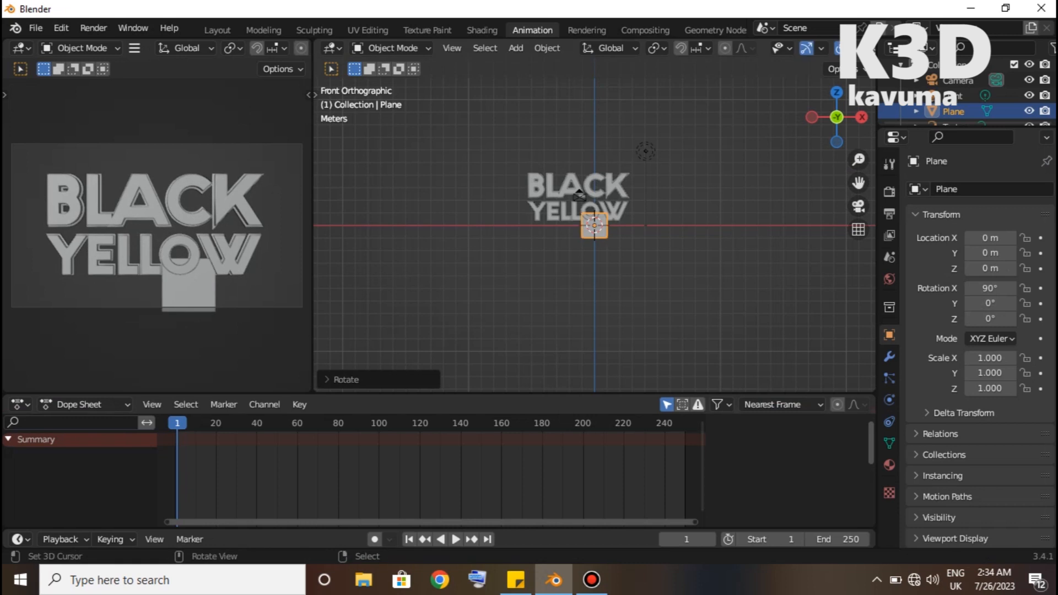
# Step: Move the plane up and behind the text in a wireframe side view, to about Y 0.24 m and Z 1.49 m
pyautogui.press('KP_3')
pyautogui.scroll(5, 606, 220)
pyautogui.press('z')
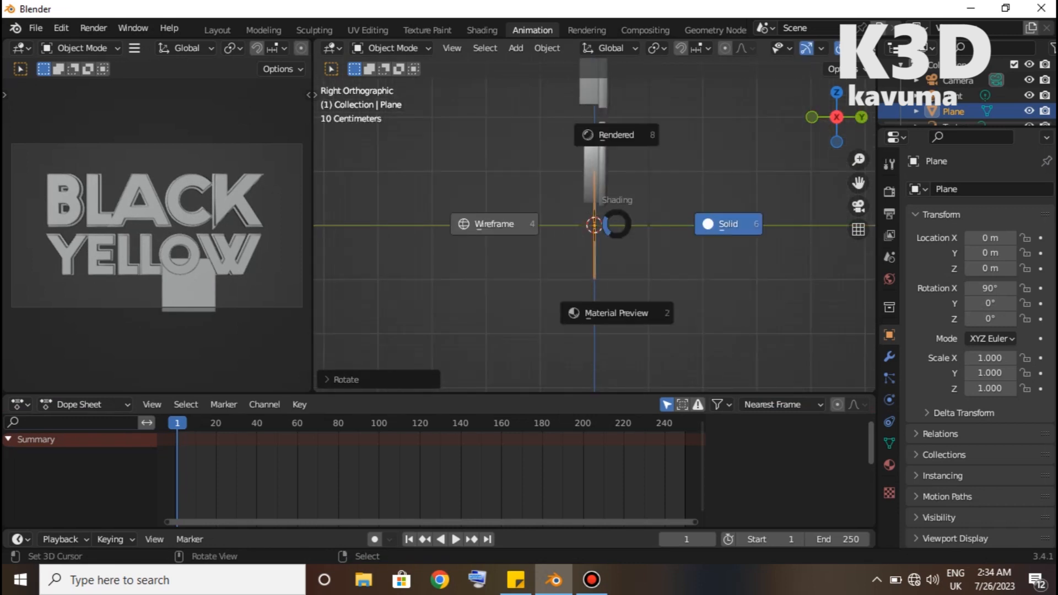
pyautogui.press('4')
pyautogui.press('g')
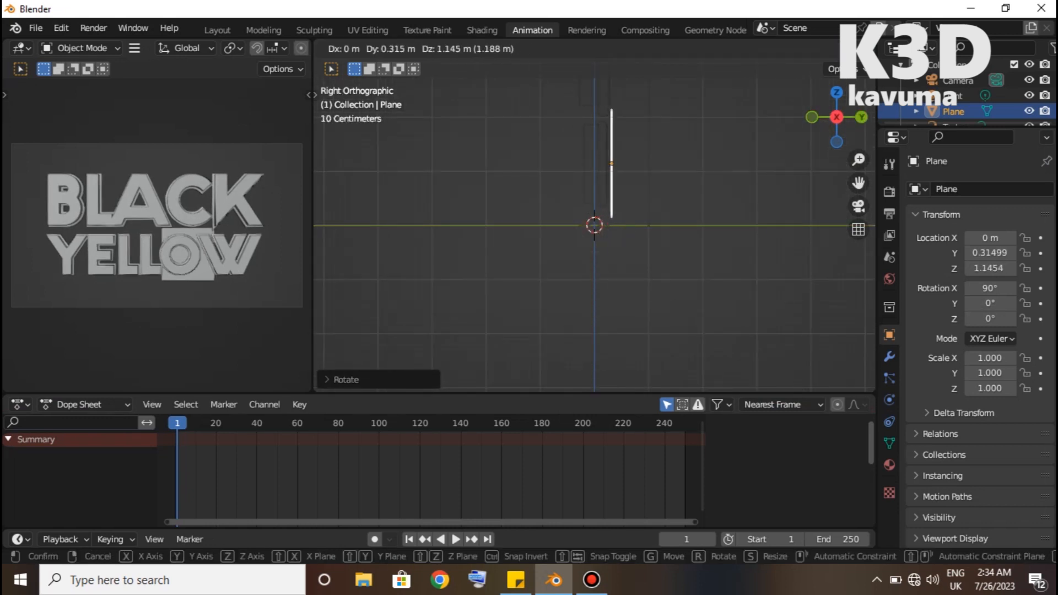
pyautogui.press('Return')
# Step: Scale the plane up by a factor of 20 so it forms a backdrop behind both words
pyautogui.press('KP_1')
pyautogui.scroll(-5, 594, 220)
pyautogui.write('s')
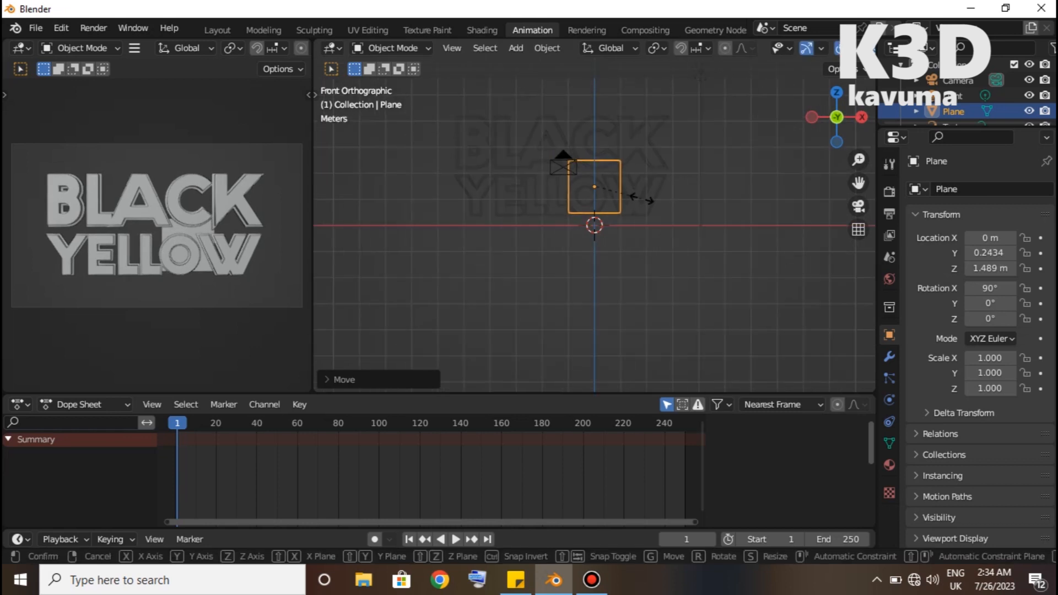
pyautogui.write('20')
pyautogui.press('Return')
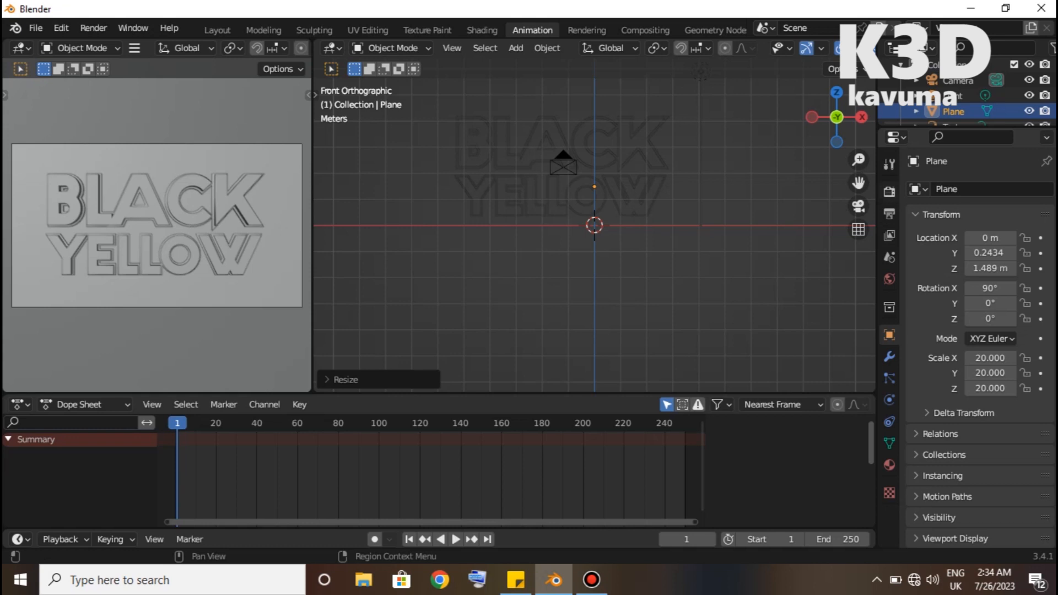
pyautogui.click(889, 191)
pyautogui.click(946, 444)
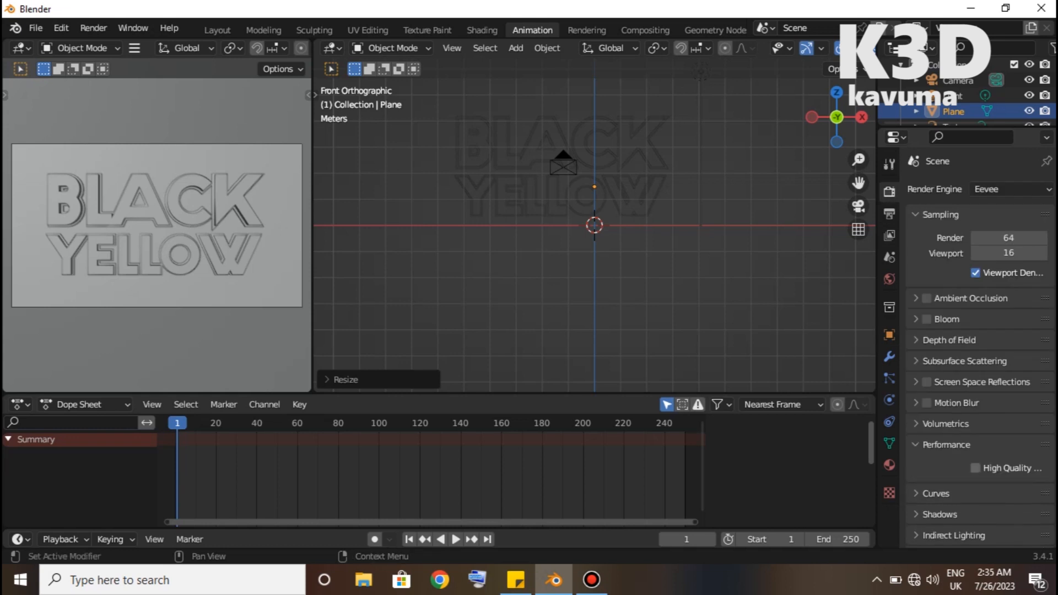
pyautogui.click(946, 444)
# Step: Show the modelling viewport in solid shading, widen the camera viewport and switch it to rendered shading
pyautogui.press('z')
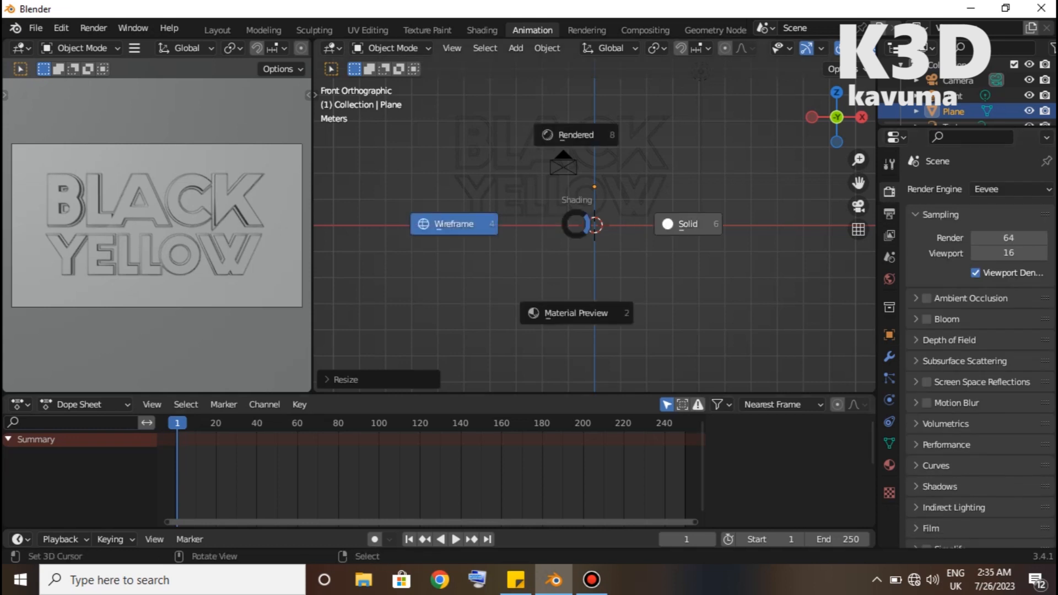
pyautogui.click(595, 224)
pyautogui.keyDown('shift'); pyautogui.moveTo(595, 224); pyautogui.dragTo(587, 329, button='middle'); pyautogui.keyUp('shift')
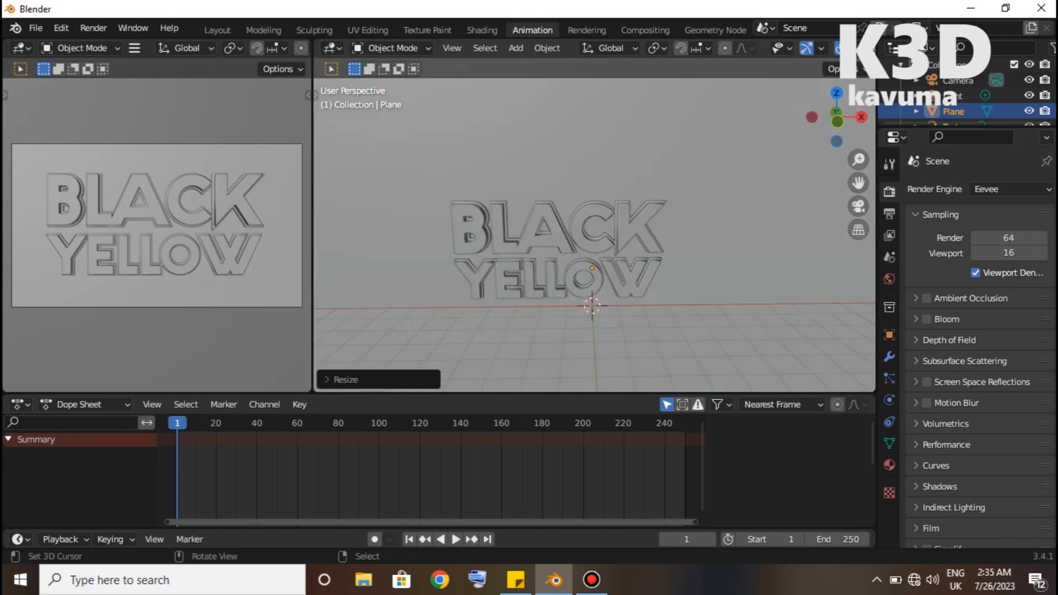
pyautogui.moveTo(312, 220); pyautogui.dragTo(402, 221)
pyautogui.press('z')
pyautogui.click(273, 109)
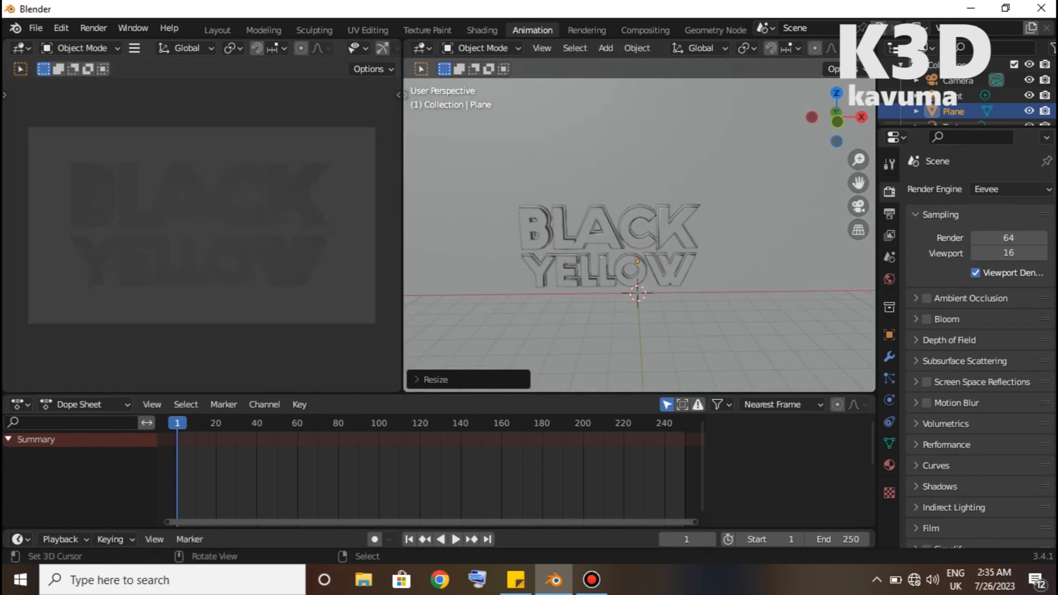
# Step: Add a new material to the backdrop plane and return the front-view modelling viewport to wireframe shading
pyautogui.press('KP_1')
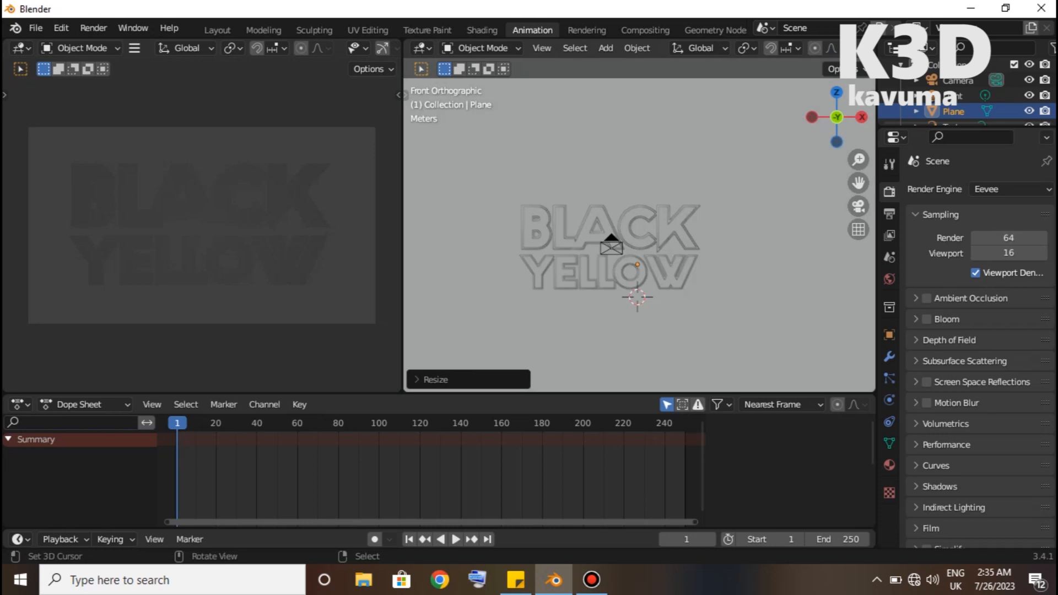
pyautogui.hotkey('ctrl', 'z')
pyautogui.click(889, 464)
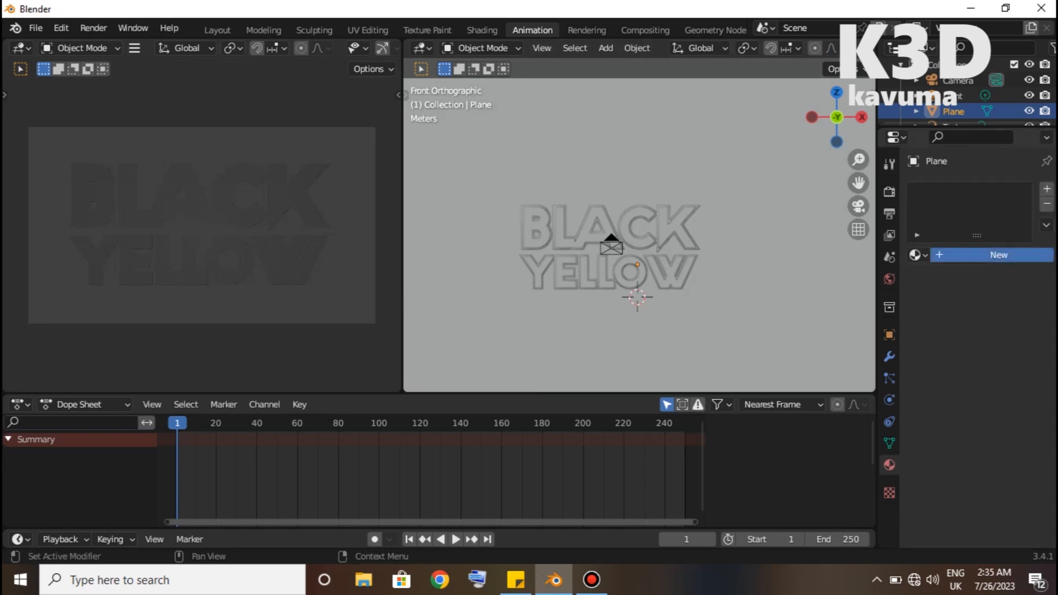
pyautogui.click(998, 254)
pyautogui.press('z')
pyautogui.click(283, 238)
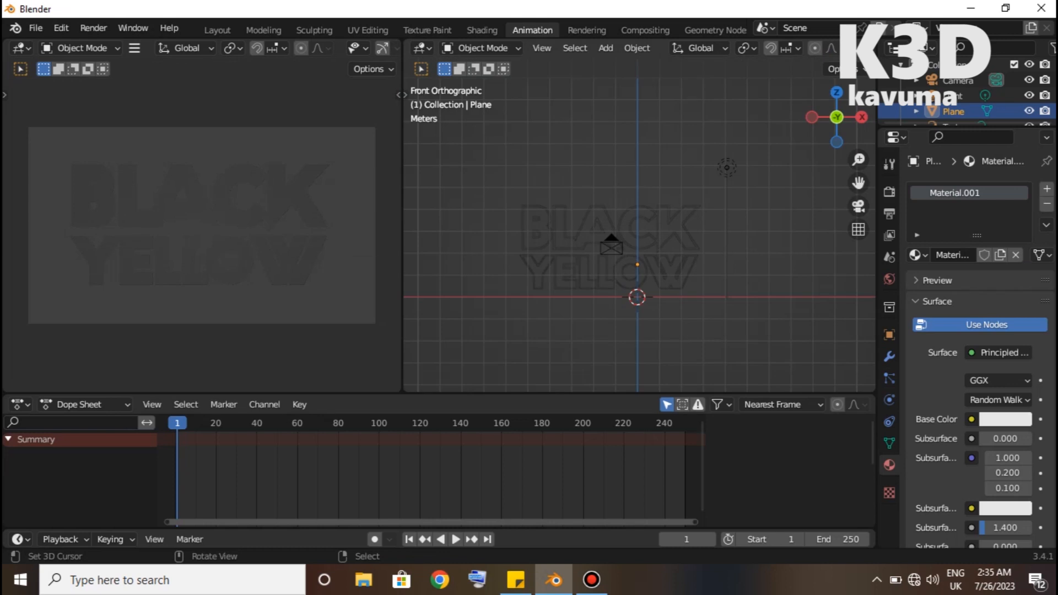
# Step: Add a separate new material to each front text, first BLACK and then YELLOW
pyautogui.rightClick(655, 228)
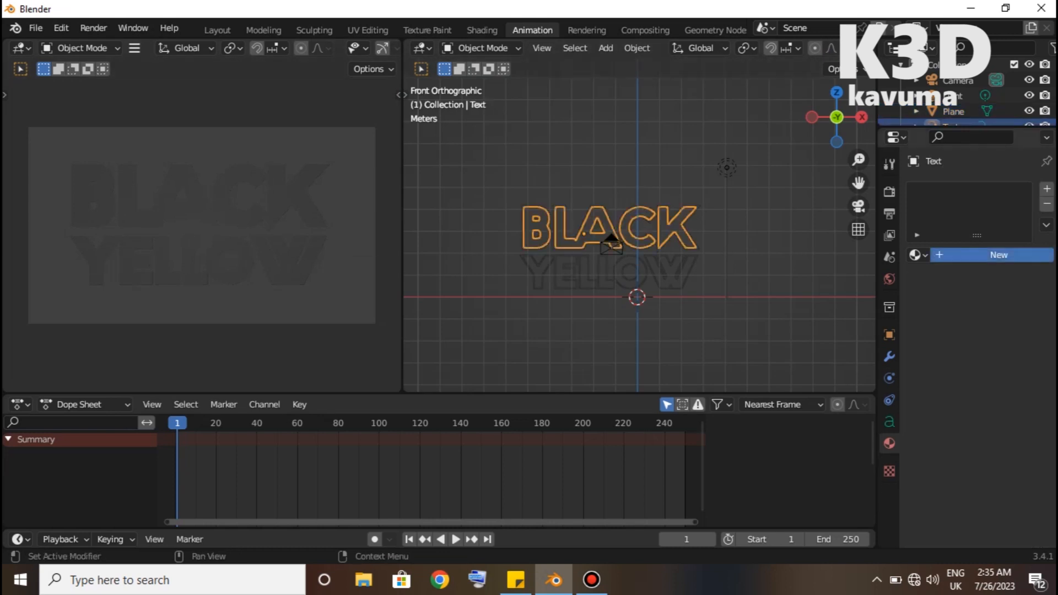
pyautogui.click(1001, 255)
pyautogui.rightClick(612, 237)
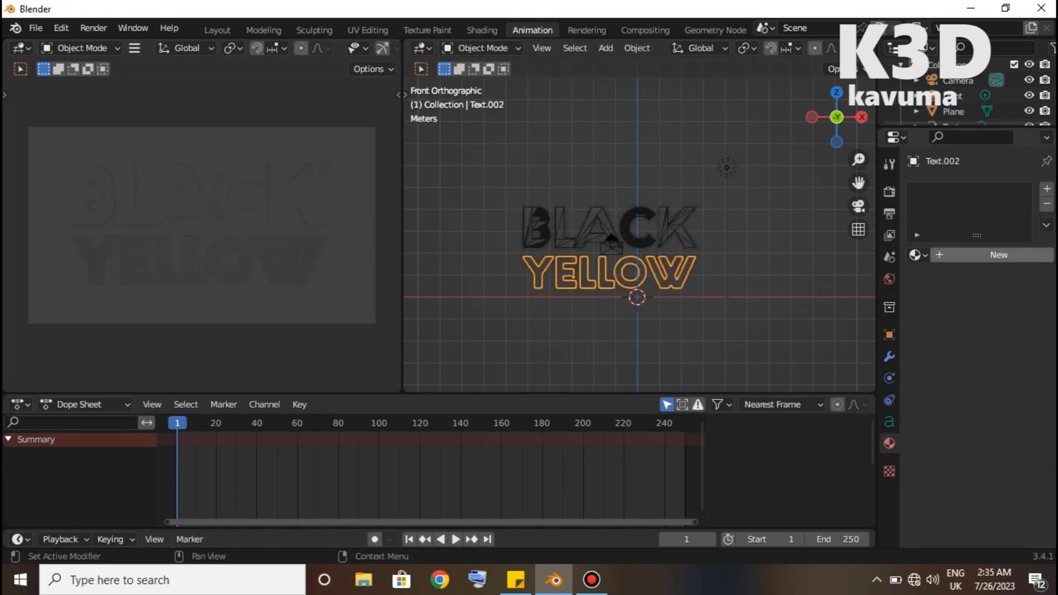
pyautogui.click(998, 255)
# Step: Move the point light in top view about 1.5 m along X and -3.4 m along Y, in front of the text
pyautogui.rightClick(727, 167)
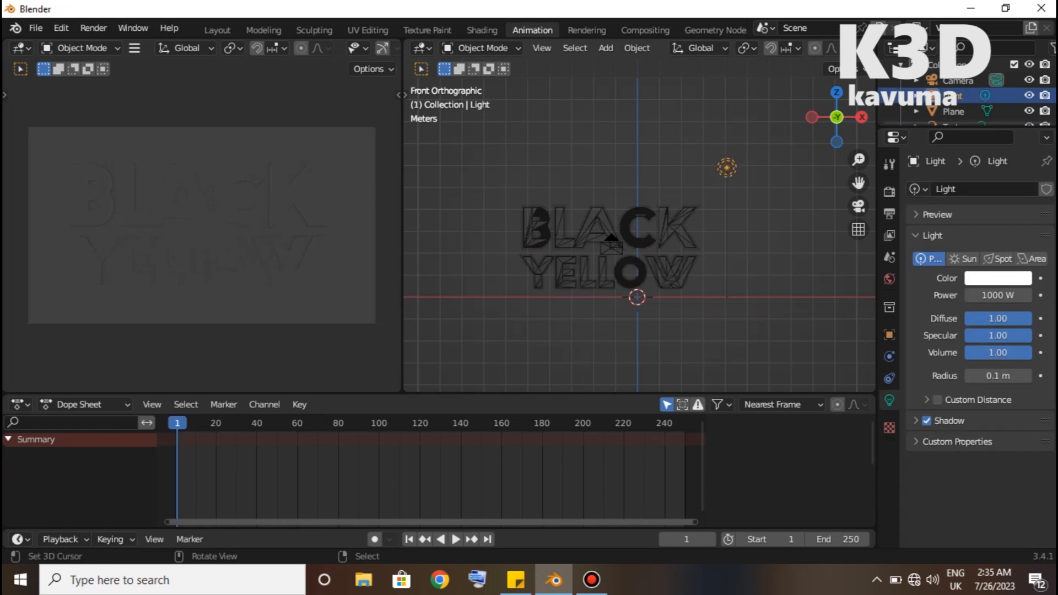
pyautogui.press('KP_7')
pyautogui.press('g')
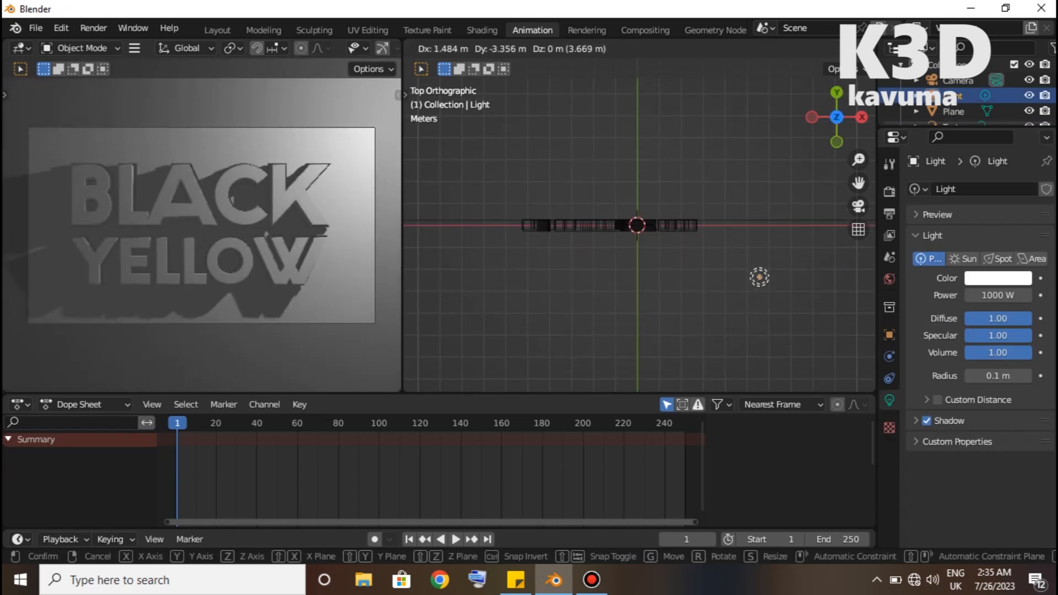
pyautogui.click(759, 276)
pyautogui.press('KP_1')
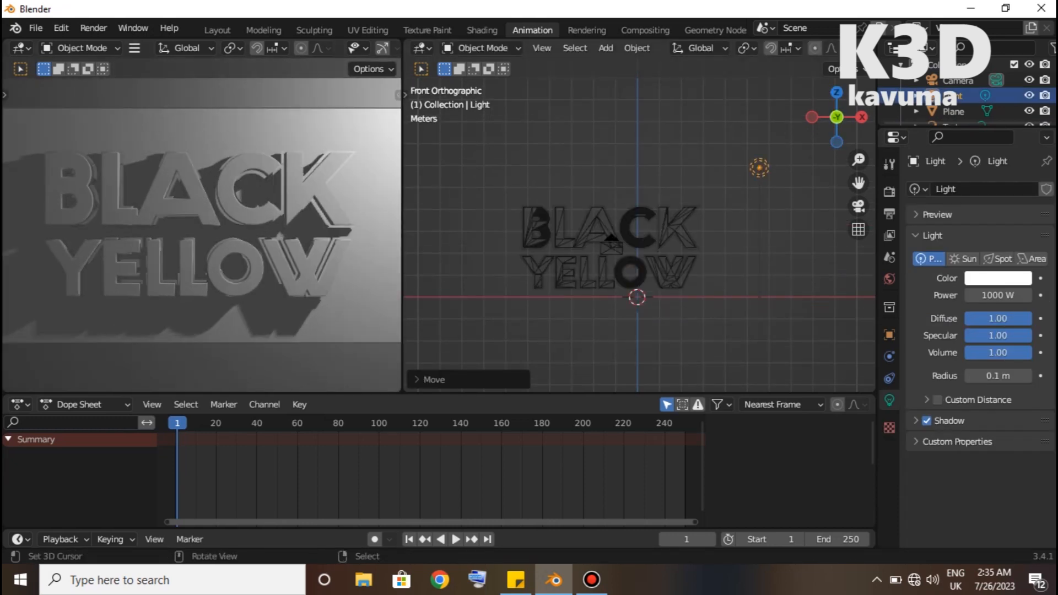
# Step: Set the point light's radius to 3 m and move it closer to the upper right of BLACK
pyautogui.scroll(1, 639, 236)
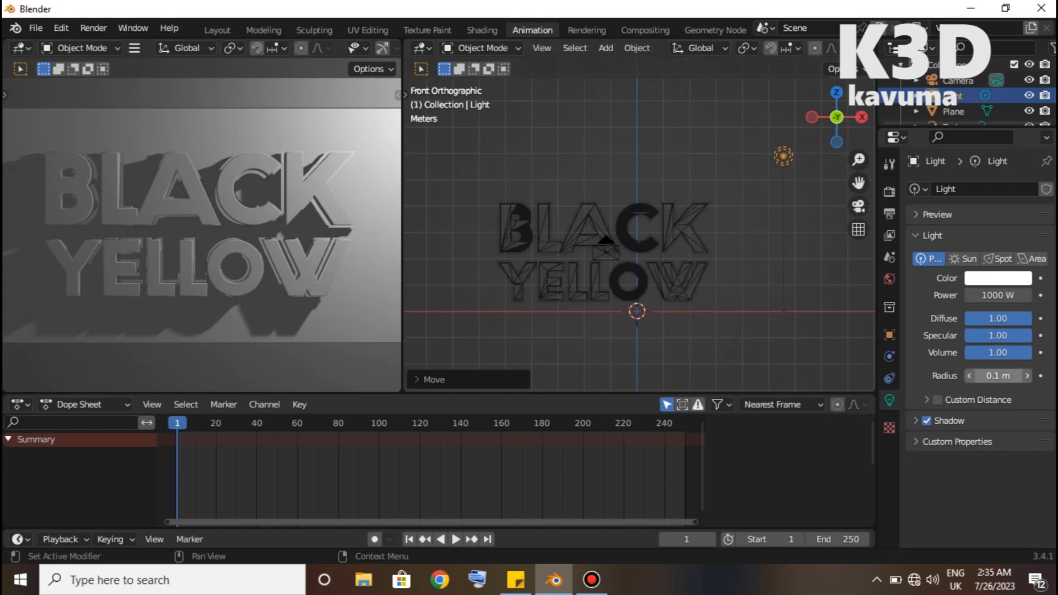
pyautogui.write('3')
pyautogui.press('Return')
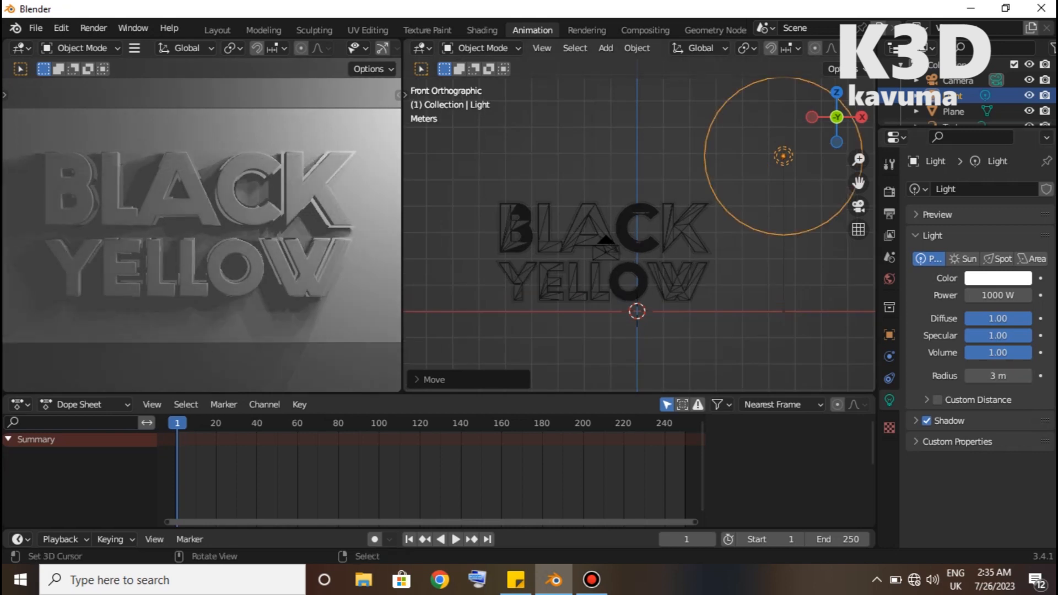
pyautogui.press('g')
pyautogui.click(739, 168)
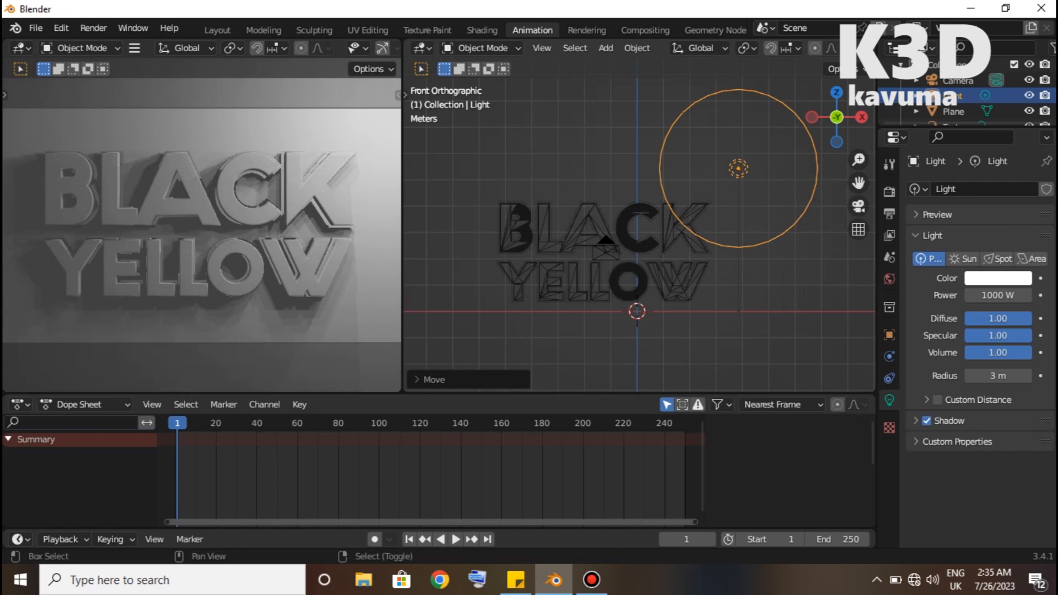
# Step: Duplicate the light three times, placing the copies above left, below left and below right of the words
pyautogui.hotkey('shift', 'd')
pyautogui.press('Return')
pyautogui.hotkey('shift', 'd')
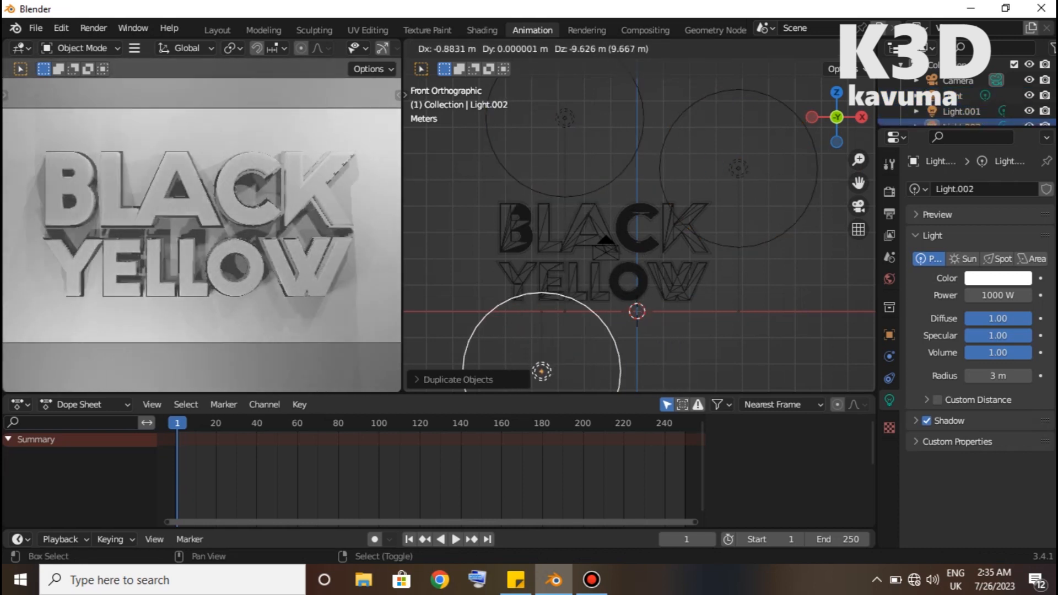
pyautogui.press('Return')
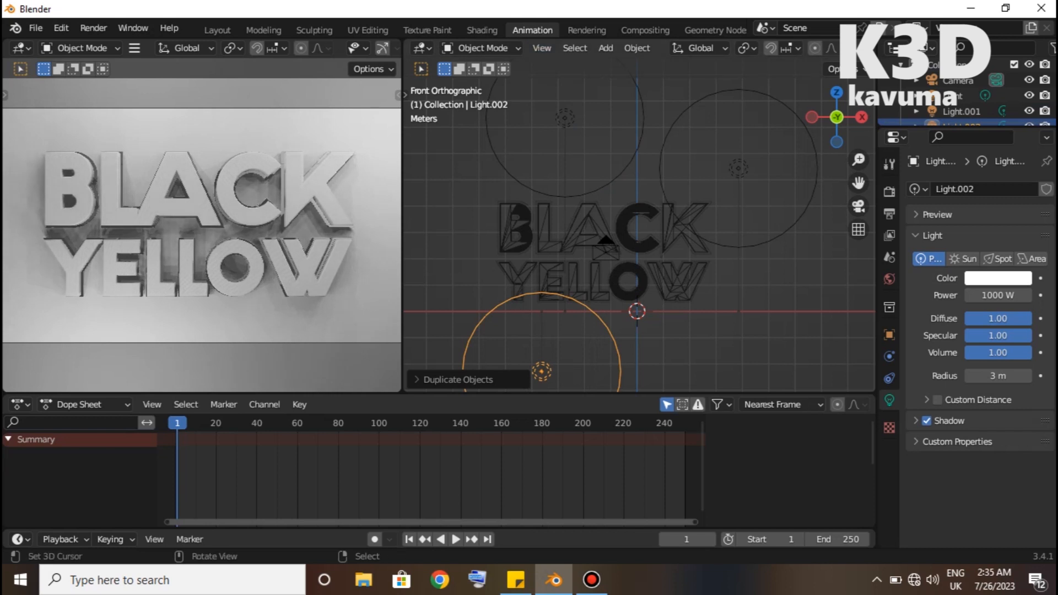
pyautogui.press('g')
pyautogui.press('Return')
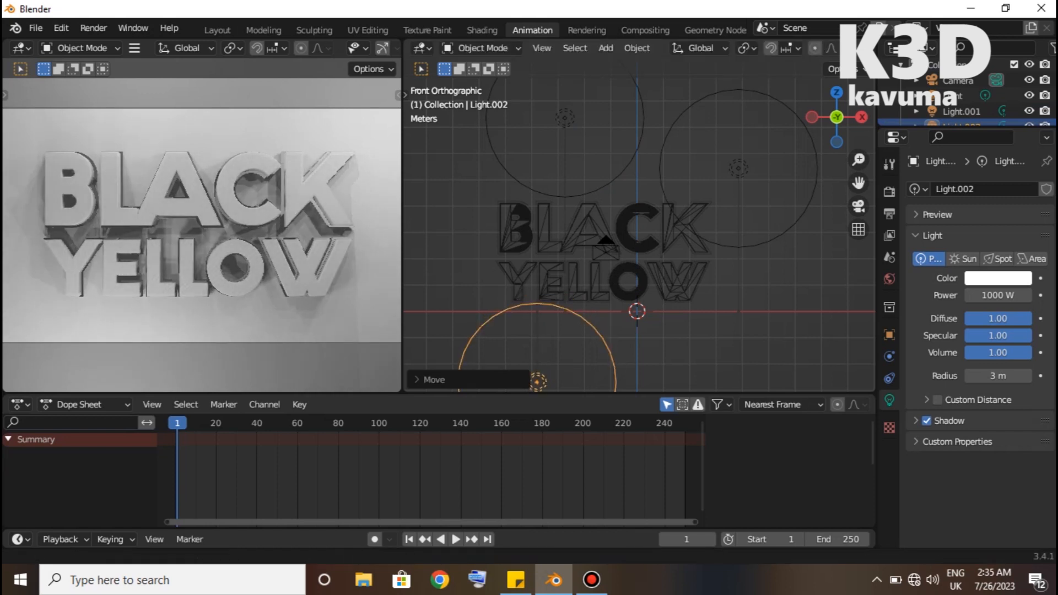
pyautogui.keyDown('shift'); pyautogui.moveTo(640, 286); pyautogui.dragTo(643, 219, button='middle'); pyautogui.keyUp('shift')
pyautogui.hotkey('shift', 'd')
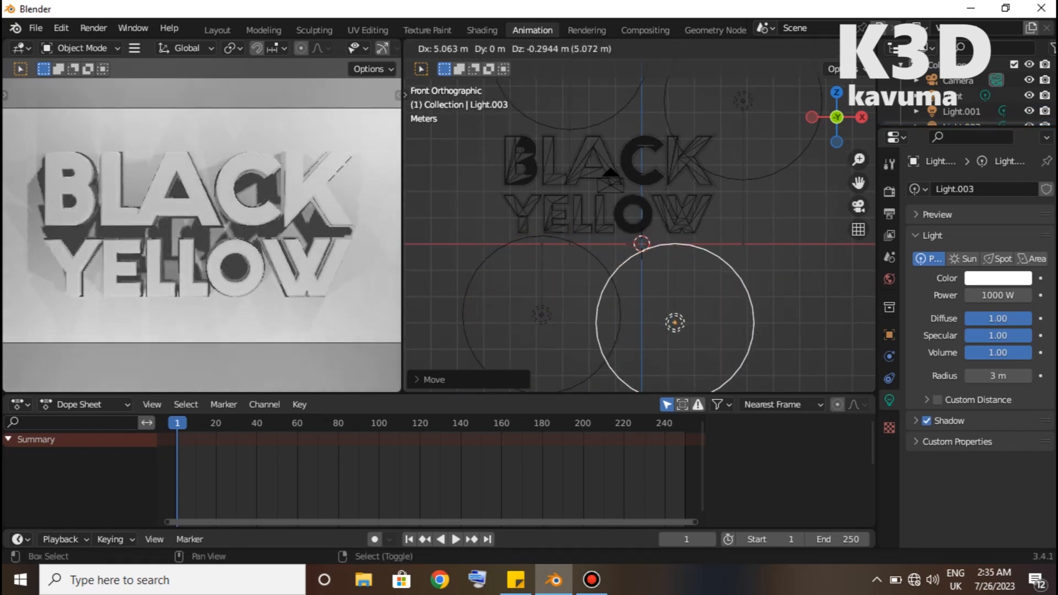
pyautogui.press('Return')
# Step: Examine the front BLACK text's material settings in the Layout workspace
pyautogui.click(217, 31)
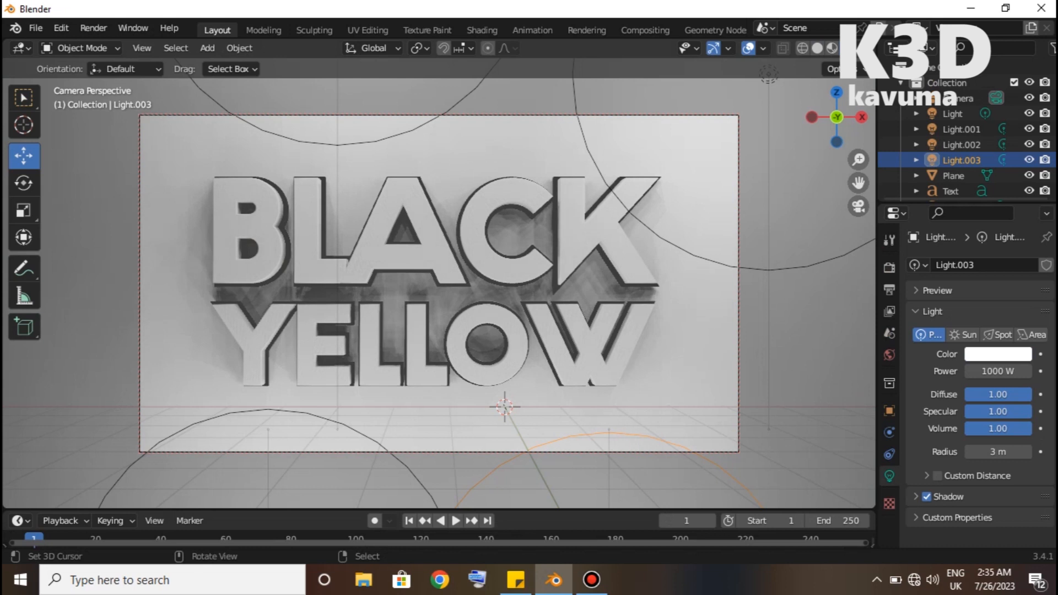
pyautogui.rightClick(410, 256)
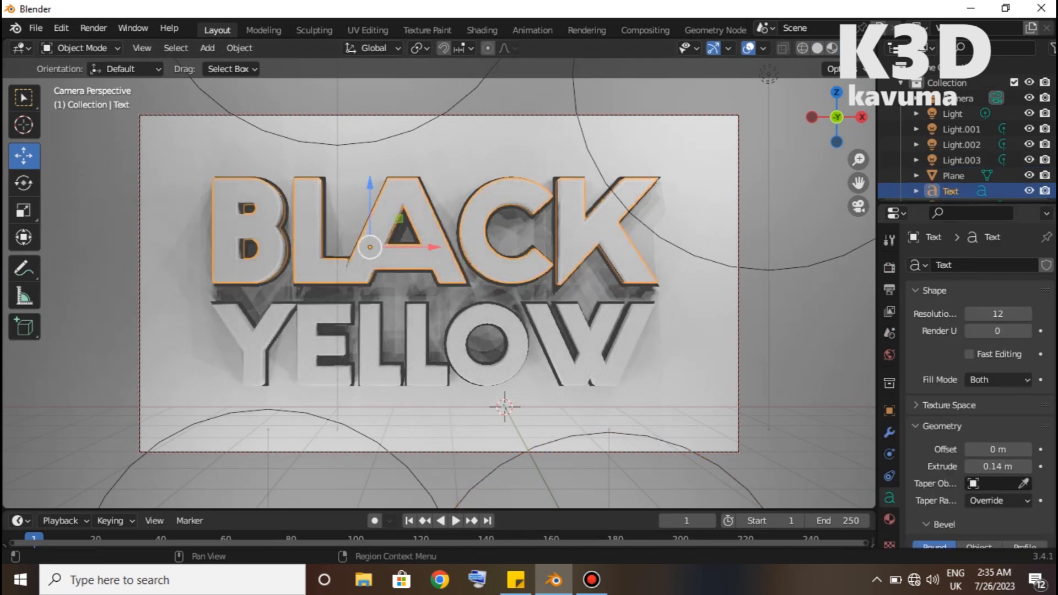
pyautogui.click(890, 519)
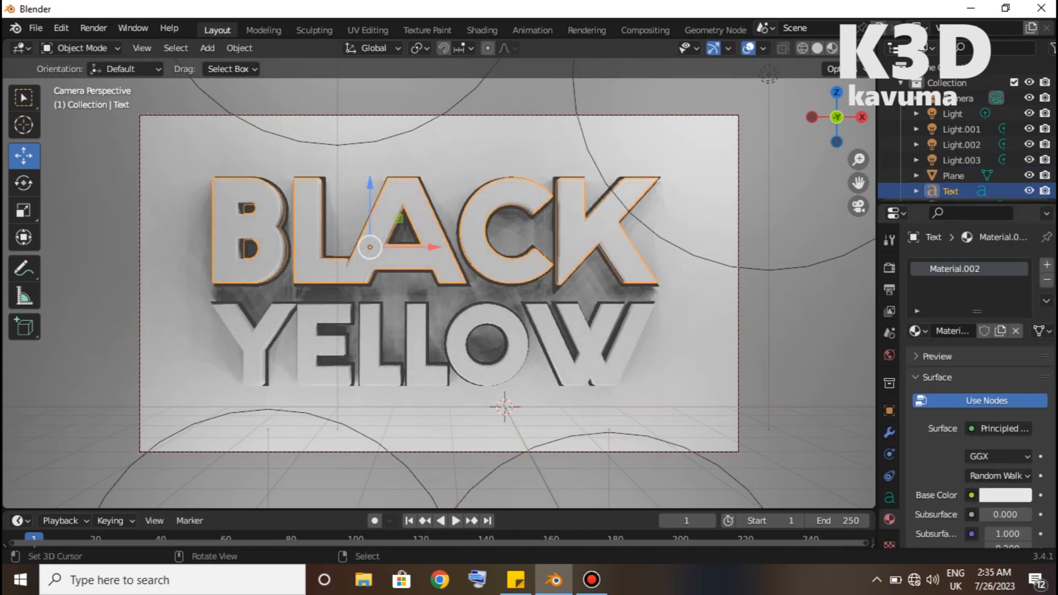
# Step: Return to the Animation workspace, view the model in solid shading from the side and add a new material to the back BLACK text
pyautogui.click(532, 31)
pyautogui.moveTo(716, 165); pyautogui.dragTo(628, 229, button='middle')
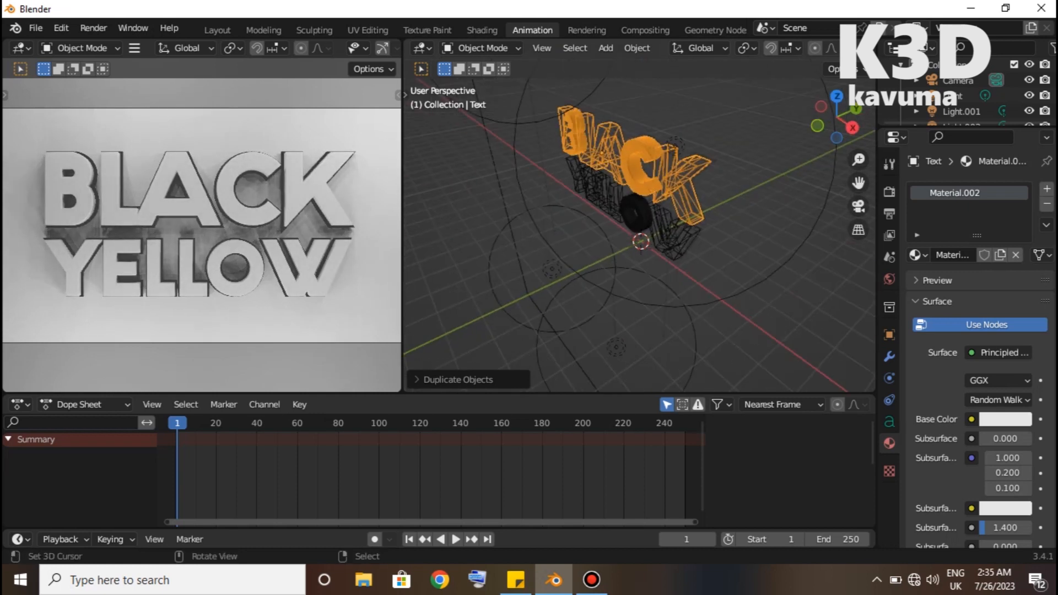
pyautogui.press('z')
pyautogui.click(739, 230)
pyautogui.keyDown('shift'); pyautogui.moveTo(711, 232); pyautogui.dragTo(655, 279, button='middle'); pyautogui.keyUp('shift')
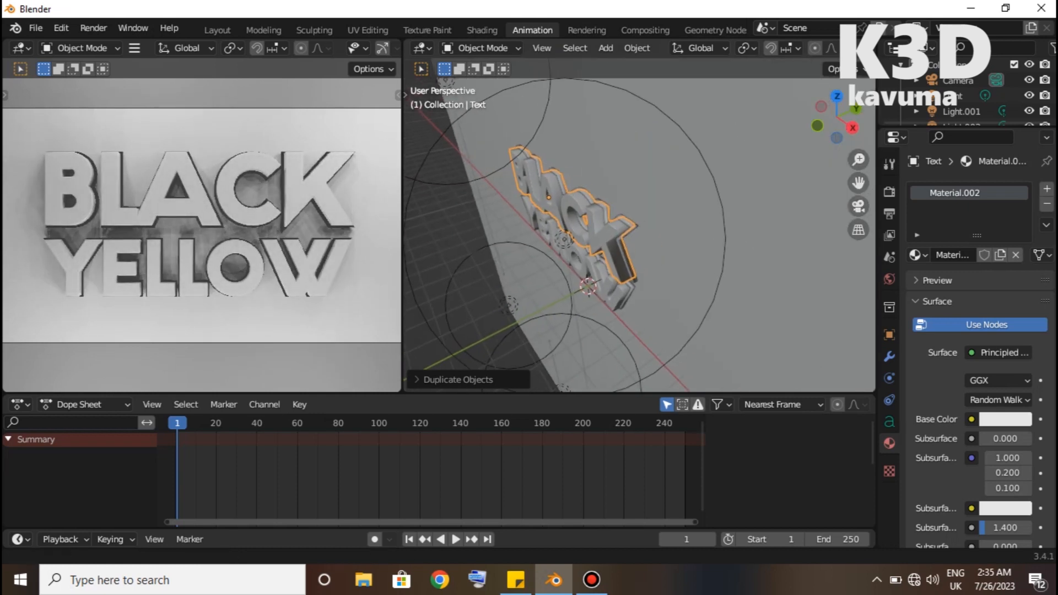
pyautogui.scroll(3, 656, 279)
pyautogui.rightClick(616, 241)
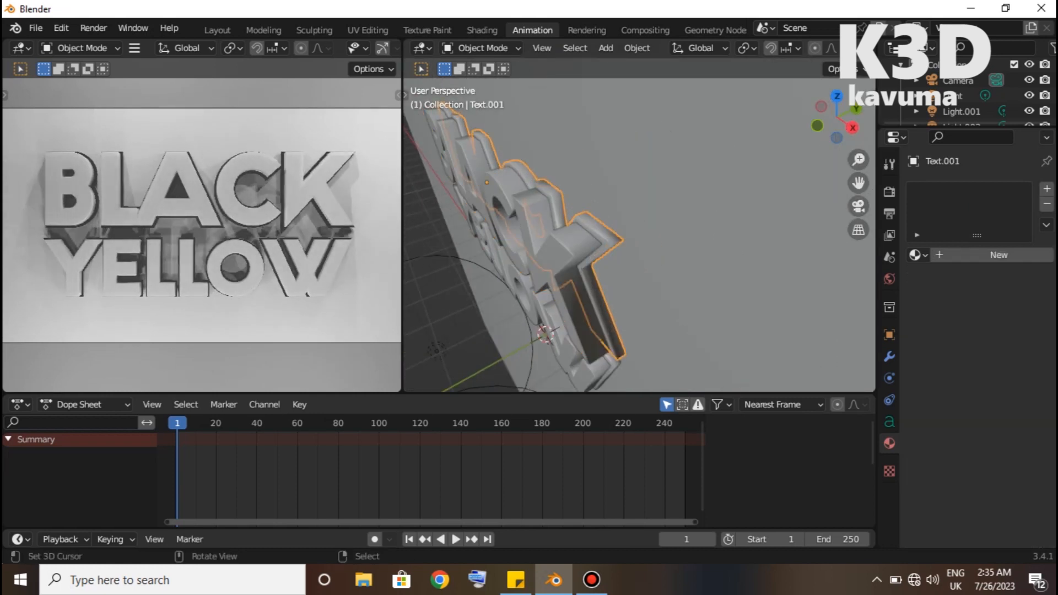
pyautogui.click(991, 255)
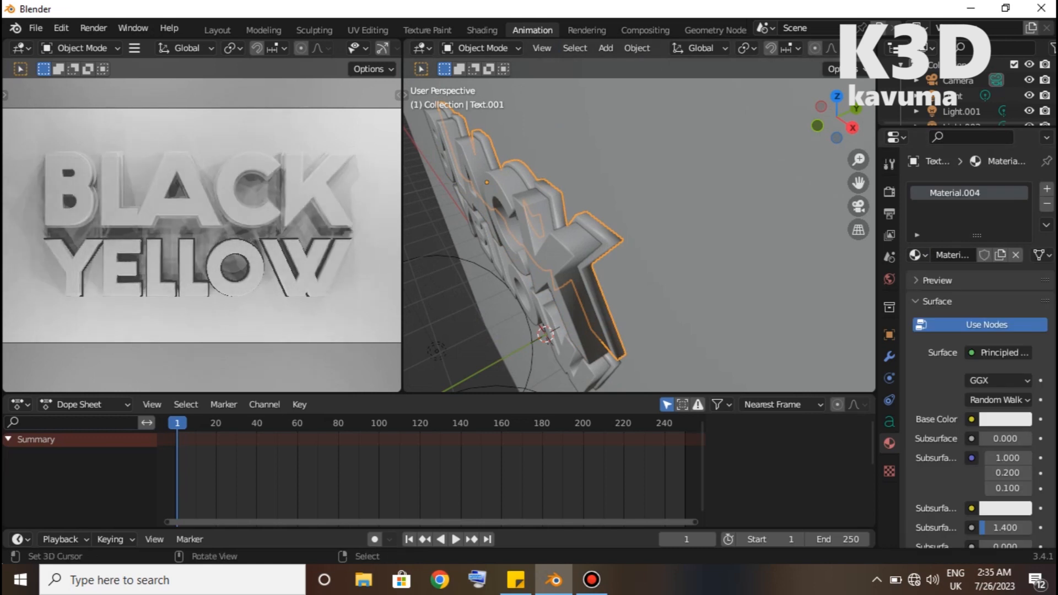
# Step: Add a new material to the back YELLOW outline text
pyautogui.keyDown('shift'); pyautogui.moveTo(655, 308); pyautogui.dragTo(672, 215, button='middle'); pyautogui.keyUp('shift')
pyautogui.scroll(2, 673, 215)
pyautogui.rightClick(639, 201)
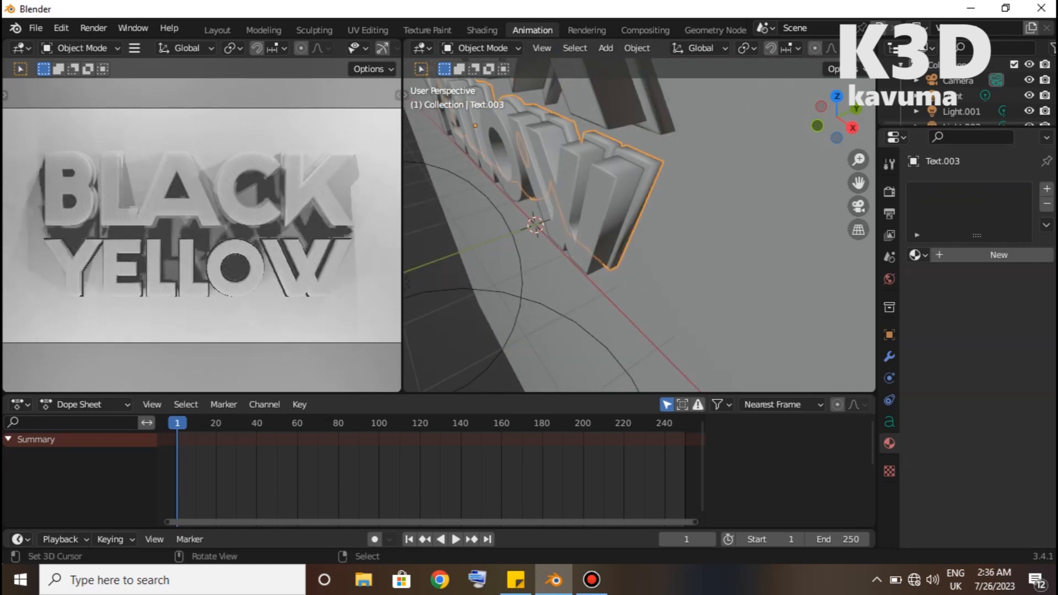
pyautogui.click(993, 255)
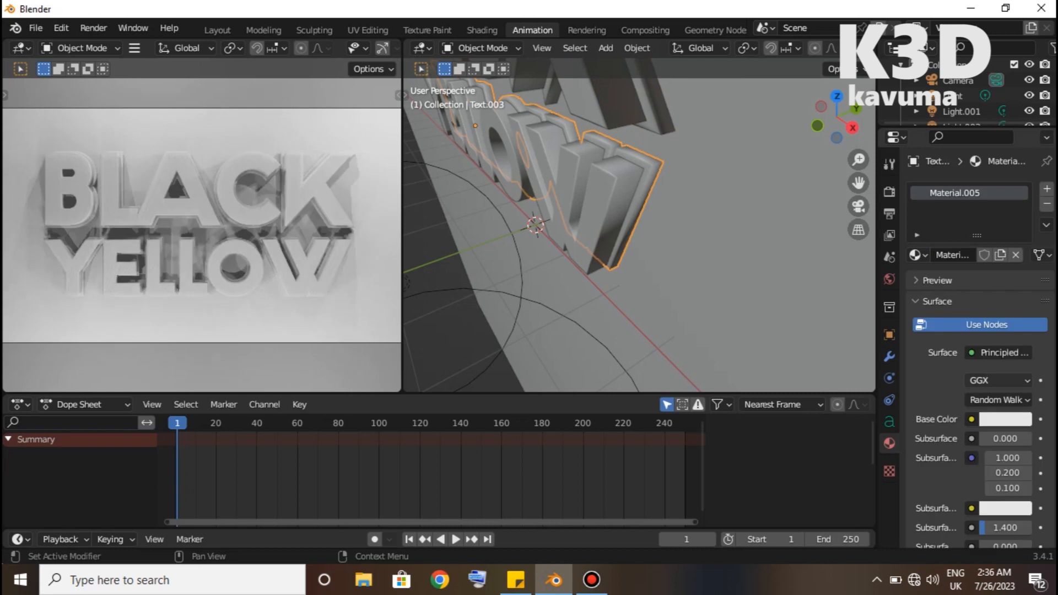
# Step: Try a near-black base color with a value of about 0.042 on the back YELLOW text's material
pyautogui.click(1005, 420)
pyautogui.click(1019, 284)
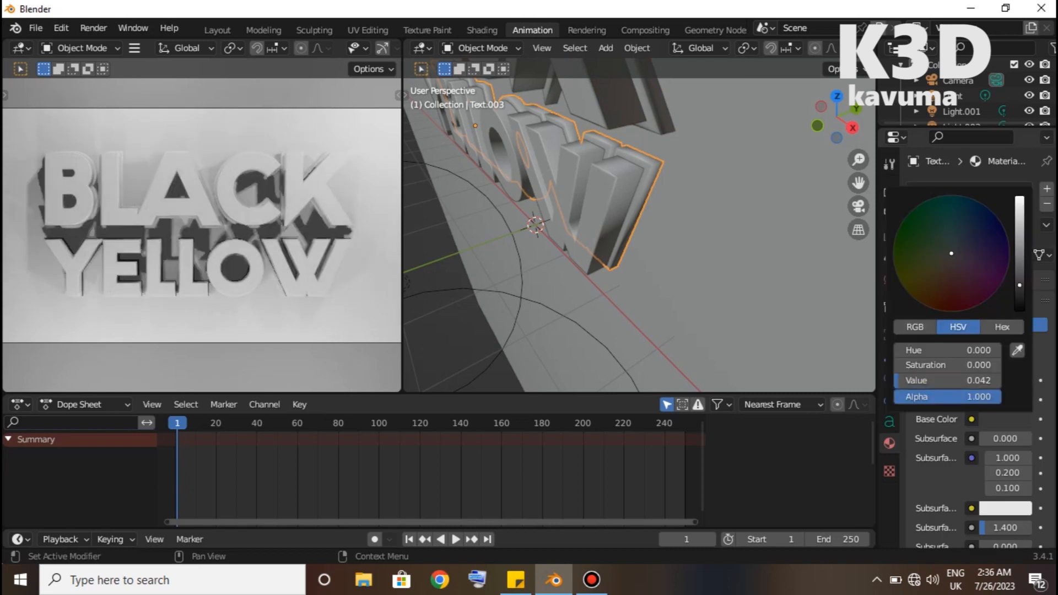
pyautogui.keyDown('shift'); pyautogui.moveTo(639, 215); pyautogui.dragTo(637, 282, button='middle'); pyautogui.keyUp('shift')
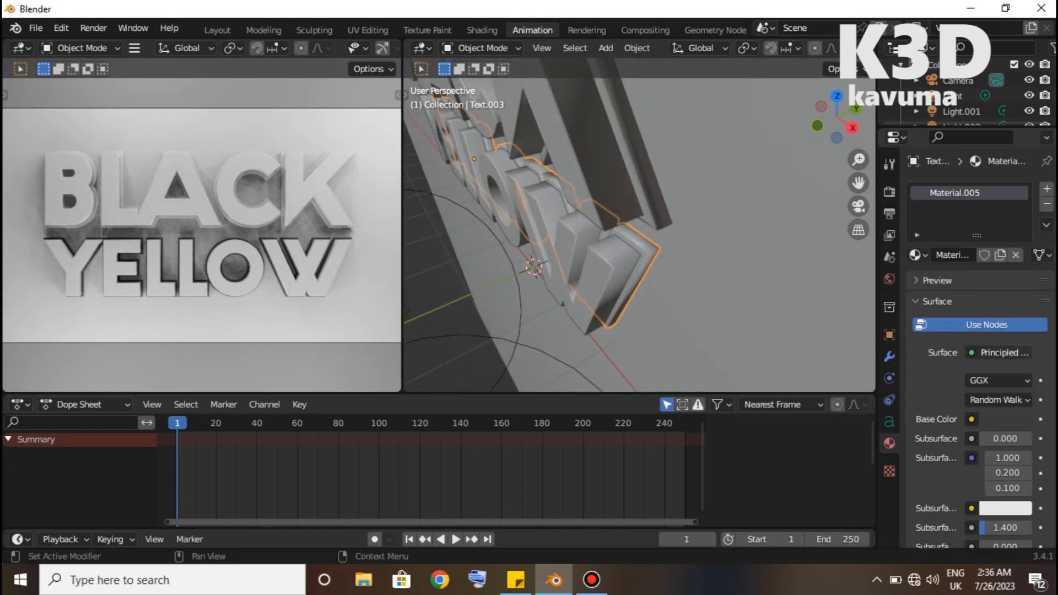
# Step: Set the back YELLOW text's base color to orange with hue about 0.055, full saturation and full value
pyautogui.click(1005, 420)
pyautogui.moveTo(1019, 284); pyautogui.dragTo(1019, 197)
pyautogui.click(912, 295)
pyautogui.moveTo(912, 296); pyautogui.dragTo(919, 300)
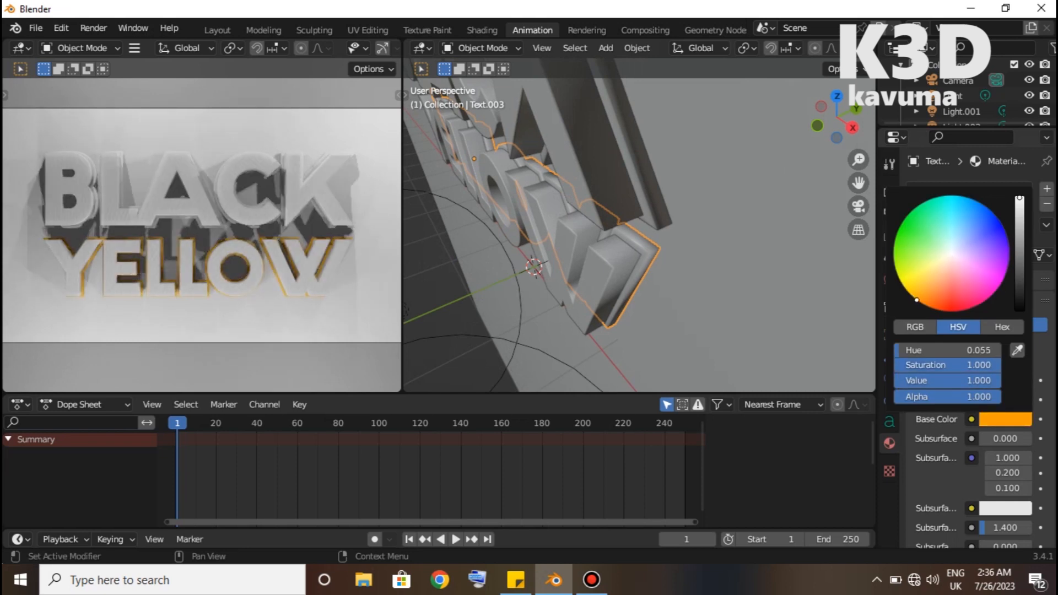
# Step: Assign the existing orange Material.005 to the back BLACK outline text
pyautogui.rightClick(654, 196)
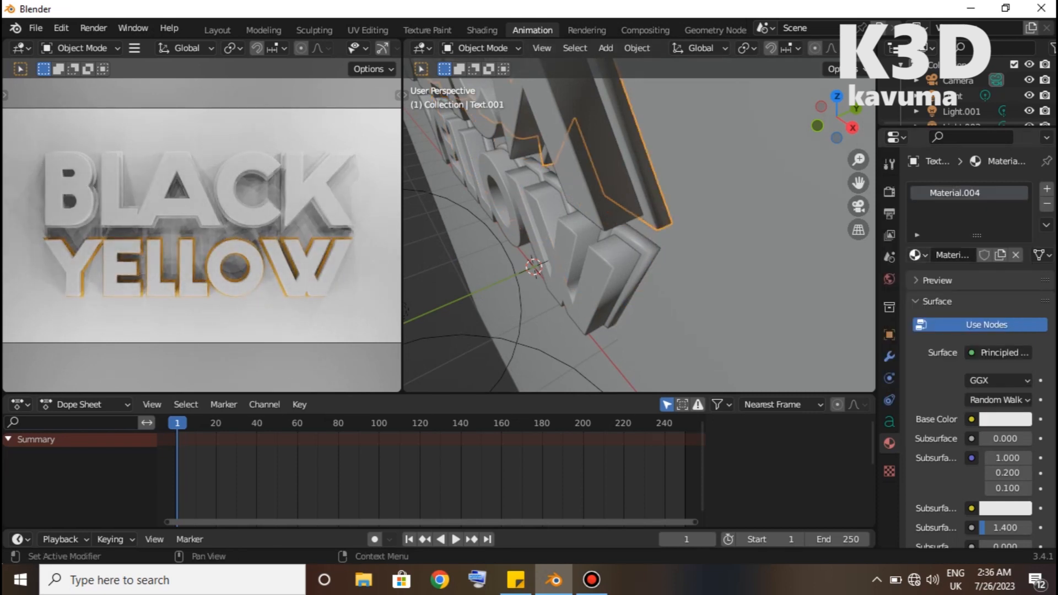
pyautogui.click(916, 254)
pyautogui.click(789, 351)
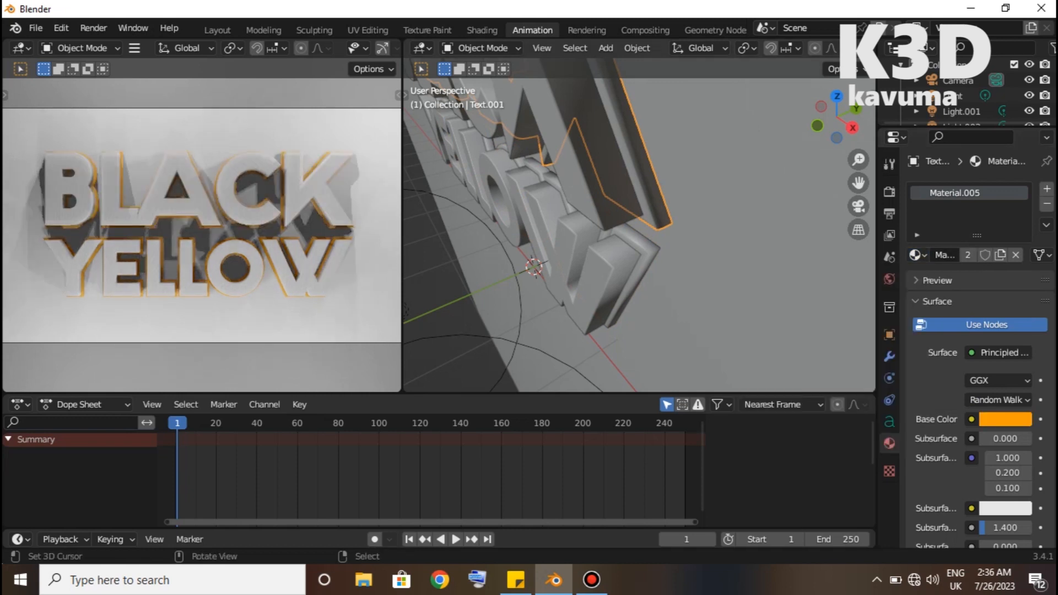
# Step: Set the bevel depth of the back BLACK outline text to 0.07 m in its geometry settings
pyautogui.click(888, 356)
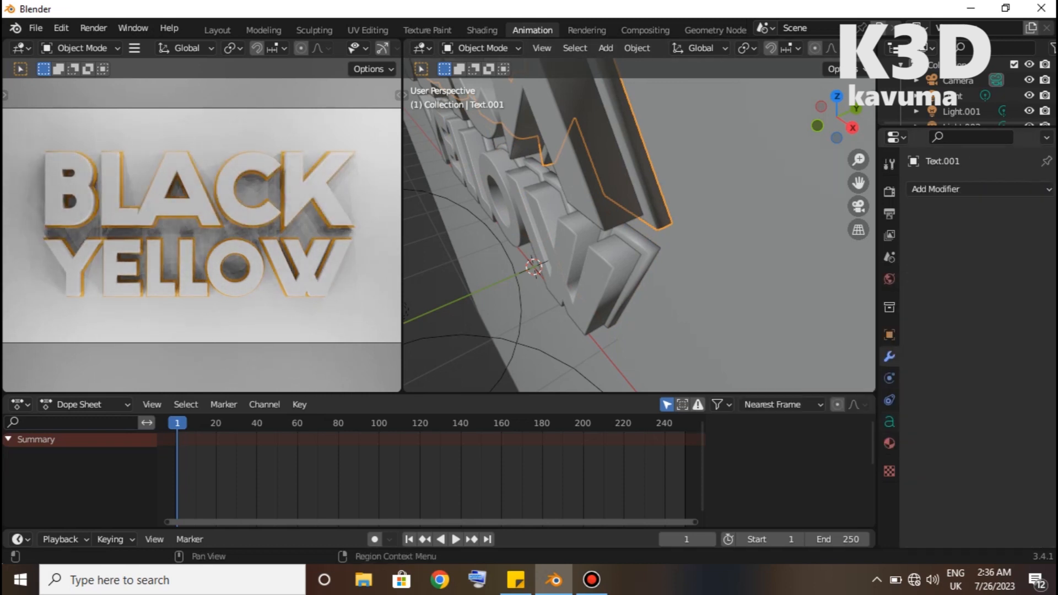
pyautogui.click(888, 421)
pyautogui.scroll(-3, 980, 353)
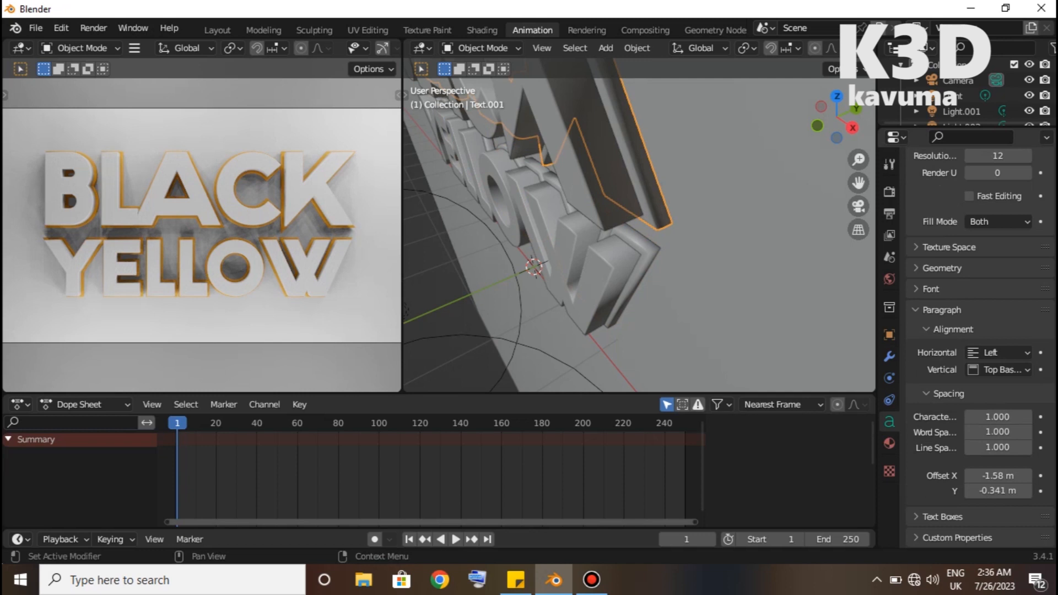
pyautogui.click(942, 268)
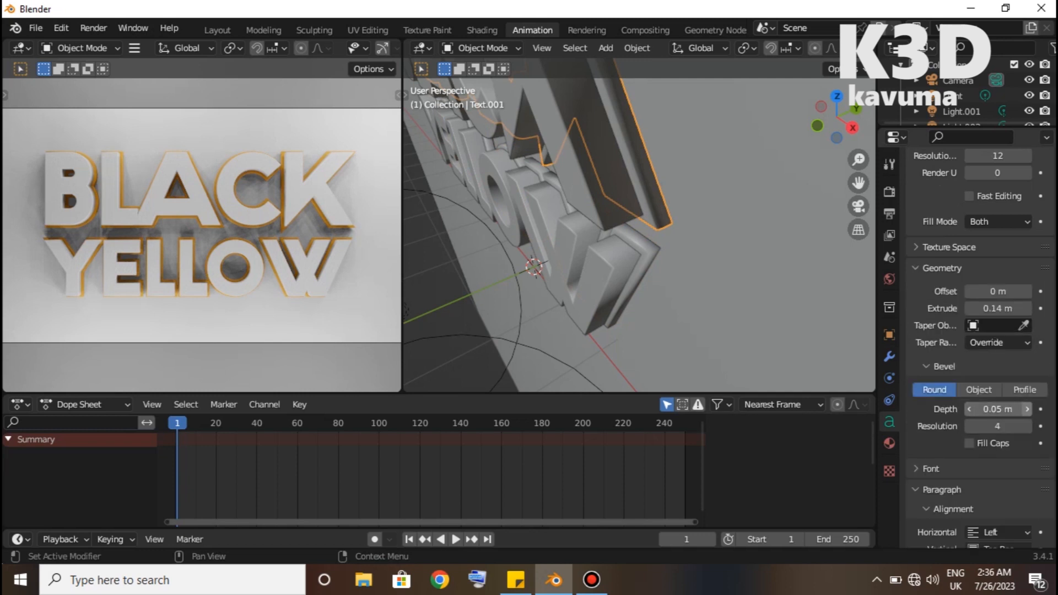
pyautogui.click(1027, 409)
pyautogui.click(1027, 409)
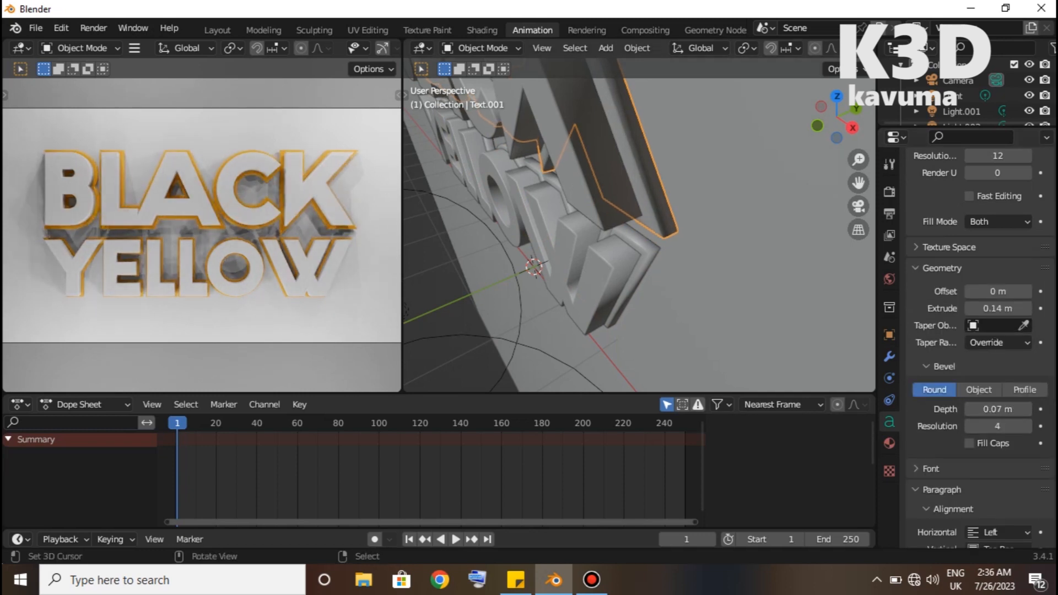
# Step: Set the bevel depth of the back YELLOW outline text to 0.08 m
pyautogui.rightClick(645, 264)
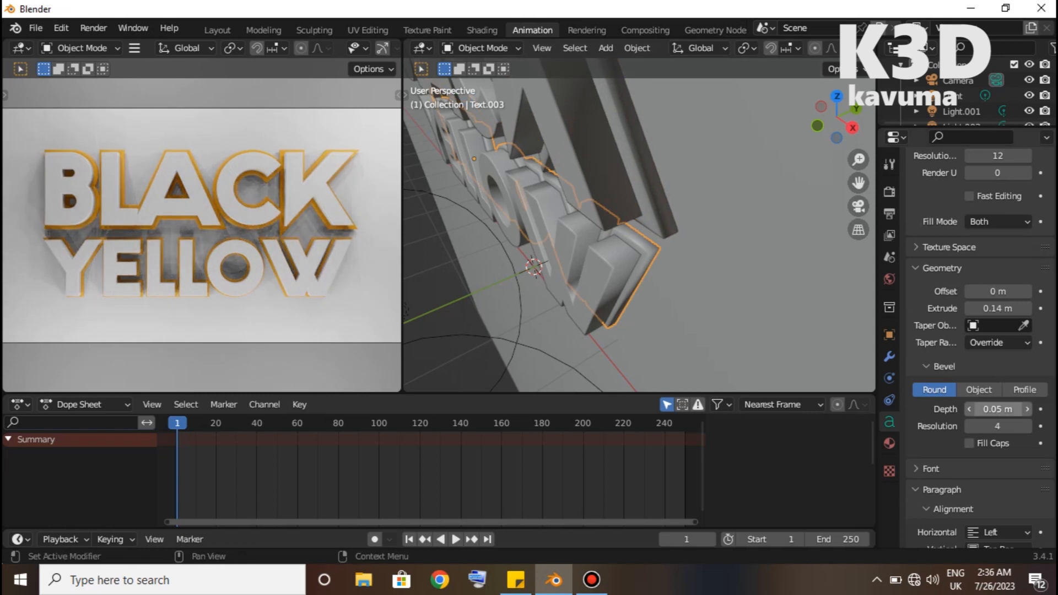
pyautogui.click(1027, 408)
pyautogui.click(1027, 408)
pyautogui.click(1027, 409)
pyautogui.click(1027, 409)
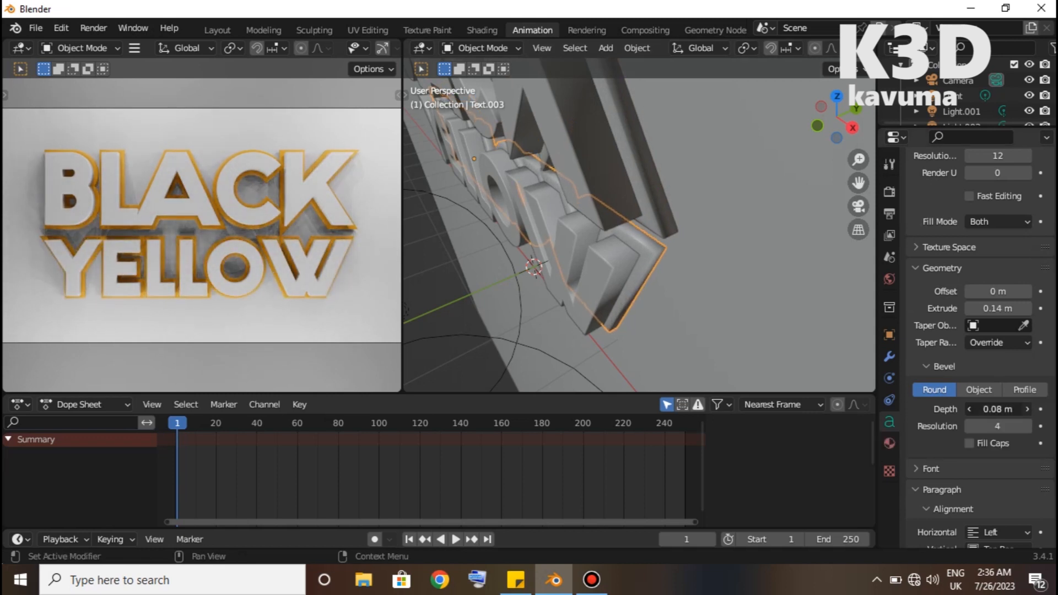
# Step: Set the base color of the front YELLOW text's material to dark grey
pyautogui.moveTo(662, 248); pyautogui.dragTo(606, 225, button='middle')
pyautogui.rightClick(634, 259)
pyautogui.click(889, 444)
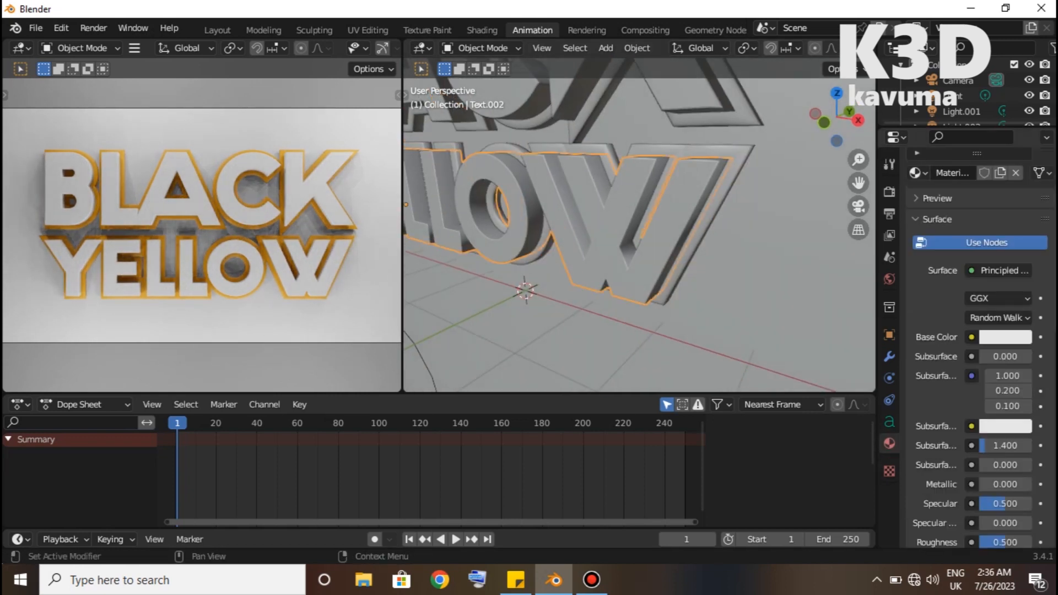
pyautogui.click(1005, 337)
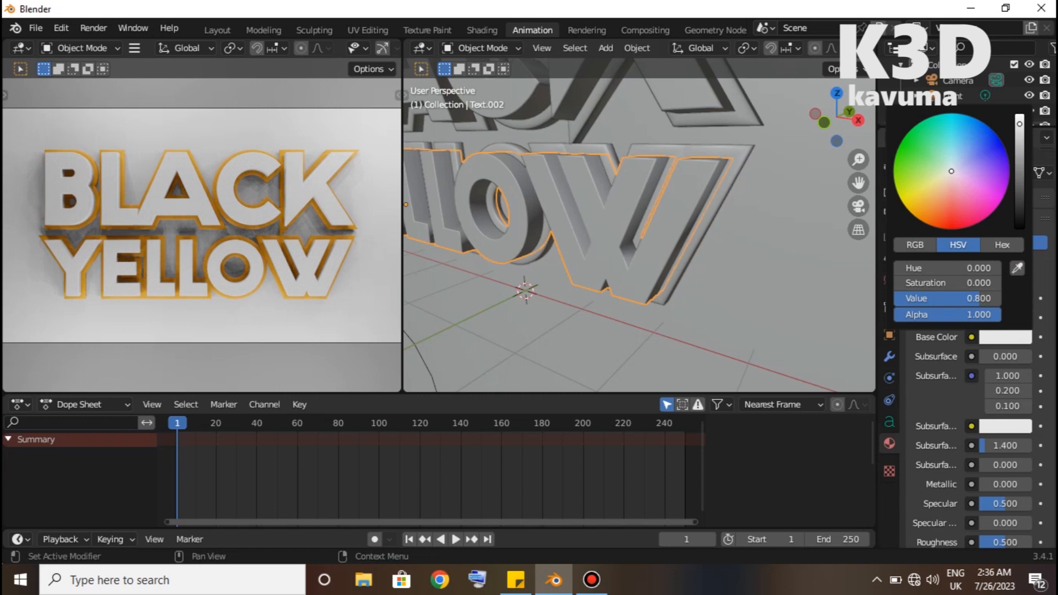
pyautogui.click(1019, 205)
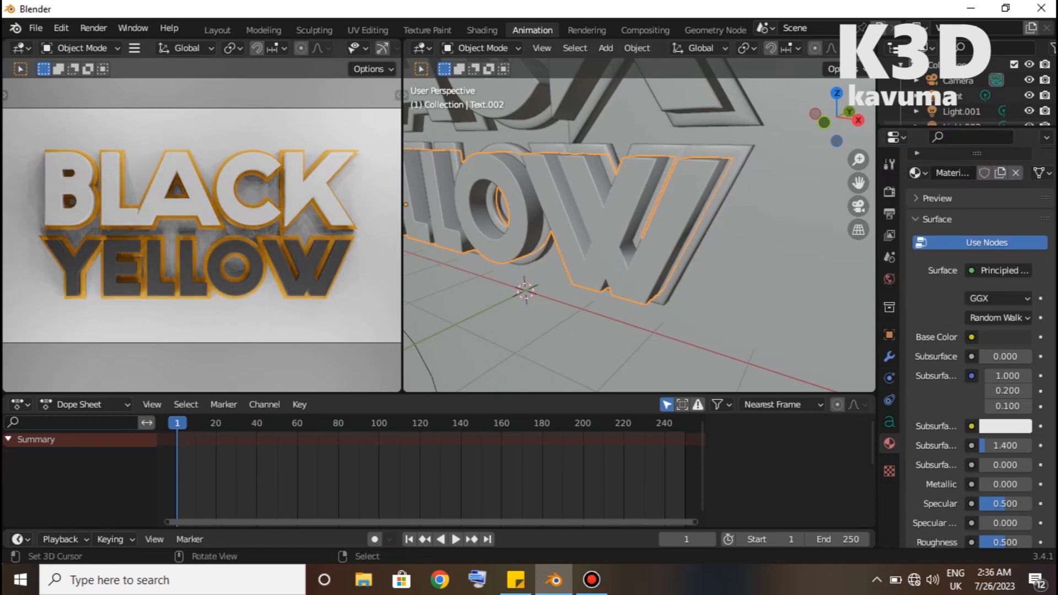
pyautogui.rightClick(683, 88)
pyautogui.click(917, 173)
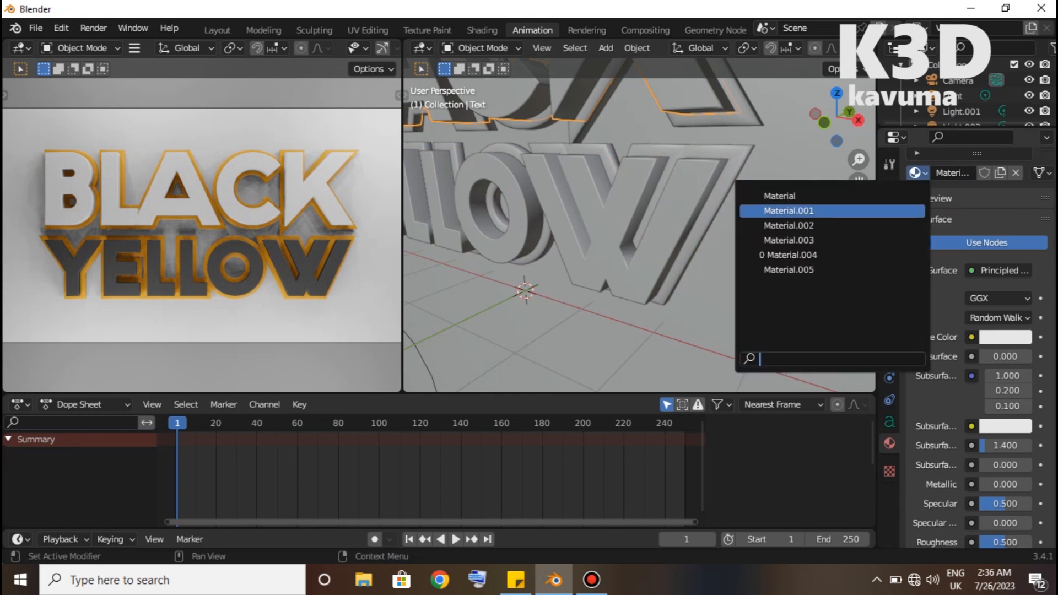
pyautogui.click(789, 270)
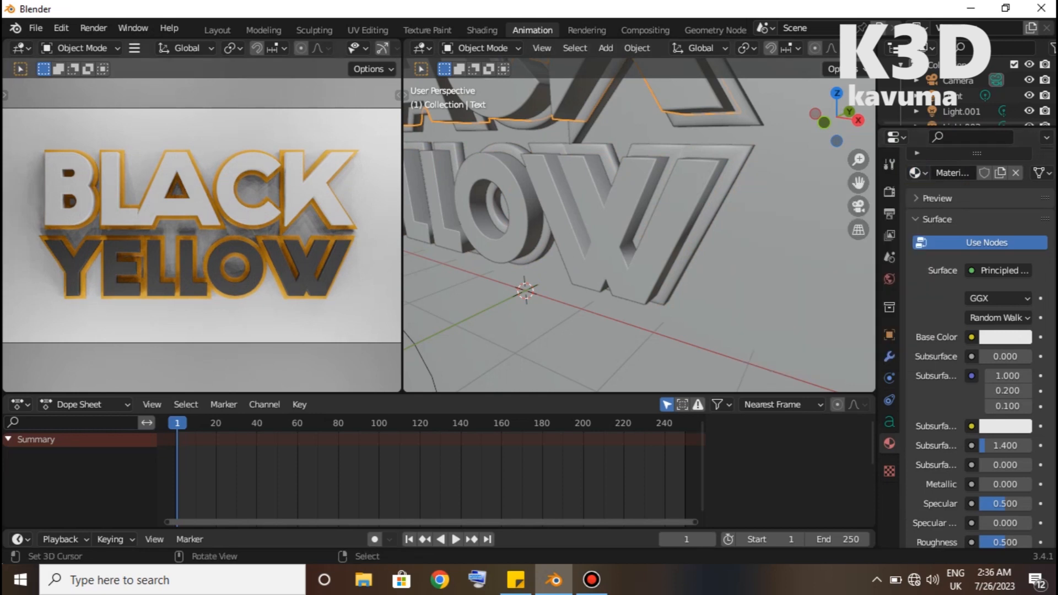
# Step: Check which material the front YELLOW text uses and assign that dark Material.003 to the front BLACK text
pyautogui.rightClick(656, 243)
pyautogui.scroll(2, 981, 331)
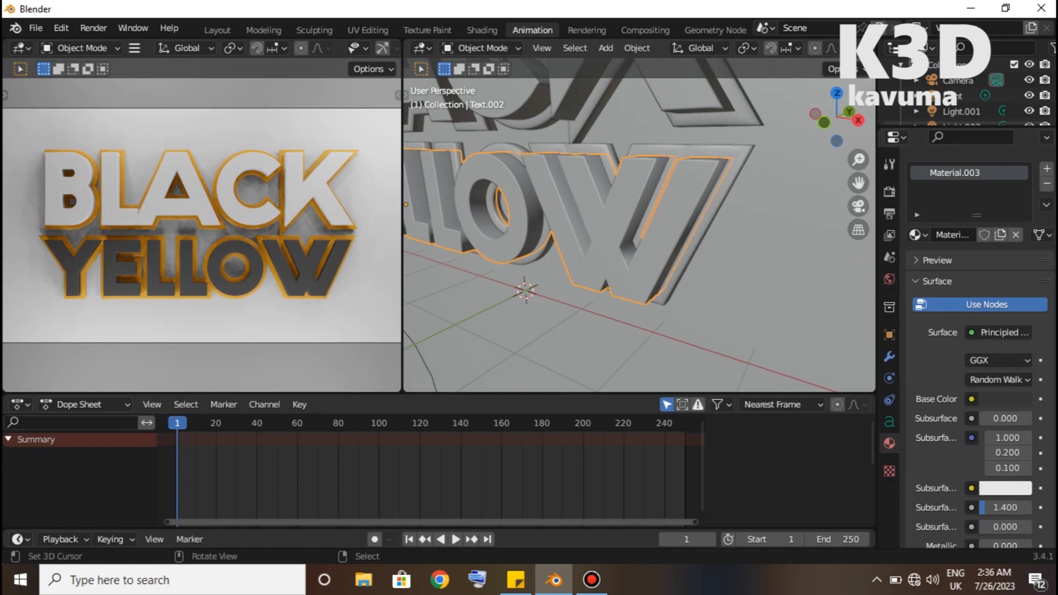
pyautogui.rightClick(686, 91)
pyautogui.click(917, 235)
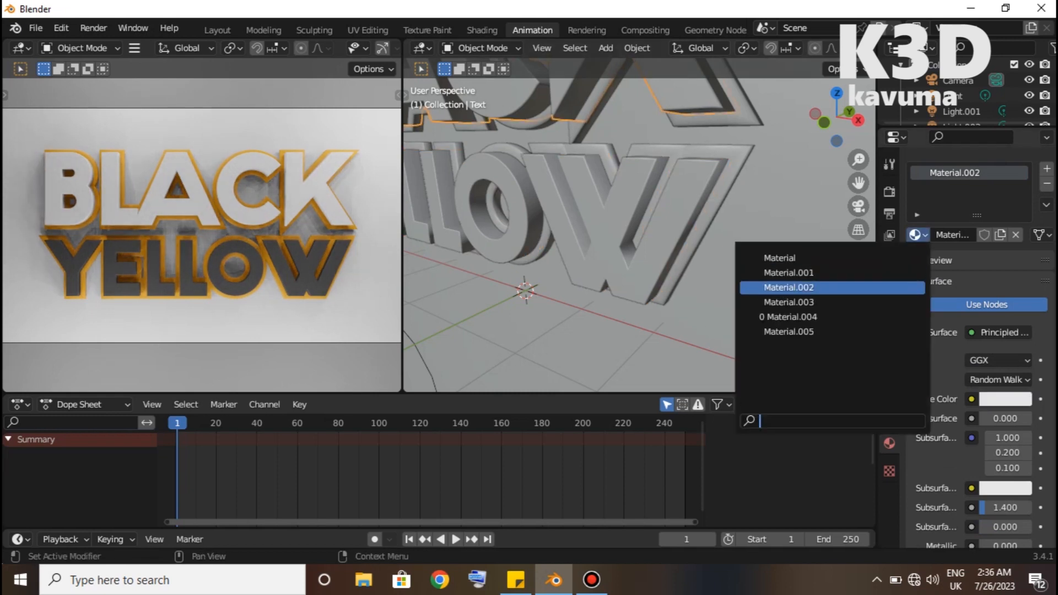
pyautogui.click(816, 303)
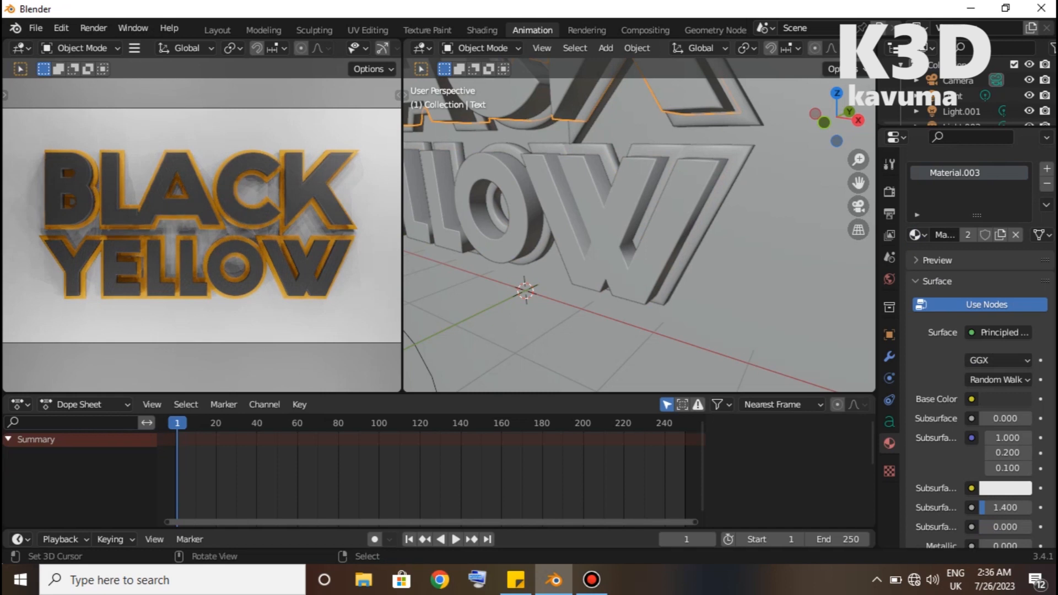
# Step: Set the base color of the backdrop plane's material to a saturated orange-yellow
pyautogui.rightClick(792, 248)
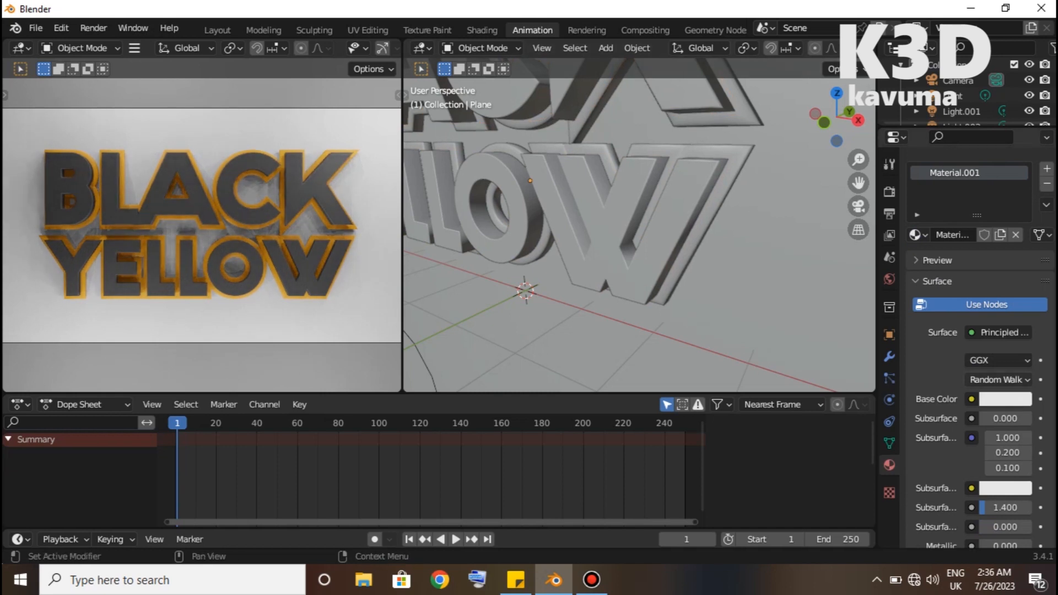
pyautogui.click(1001, 399)
pyautogui.click(914, 279)
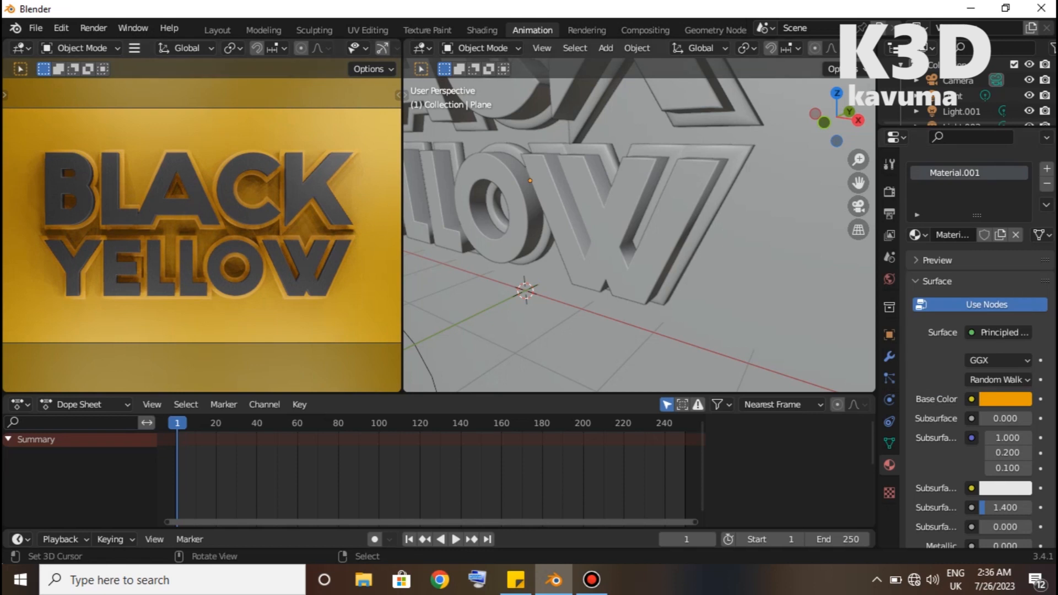
# Step: Try a roughness of about 0.196 on the dark material of the front YELLOW text
pyautogui.rightClick(661, 231)
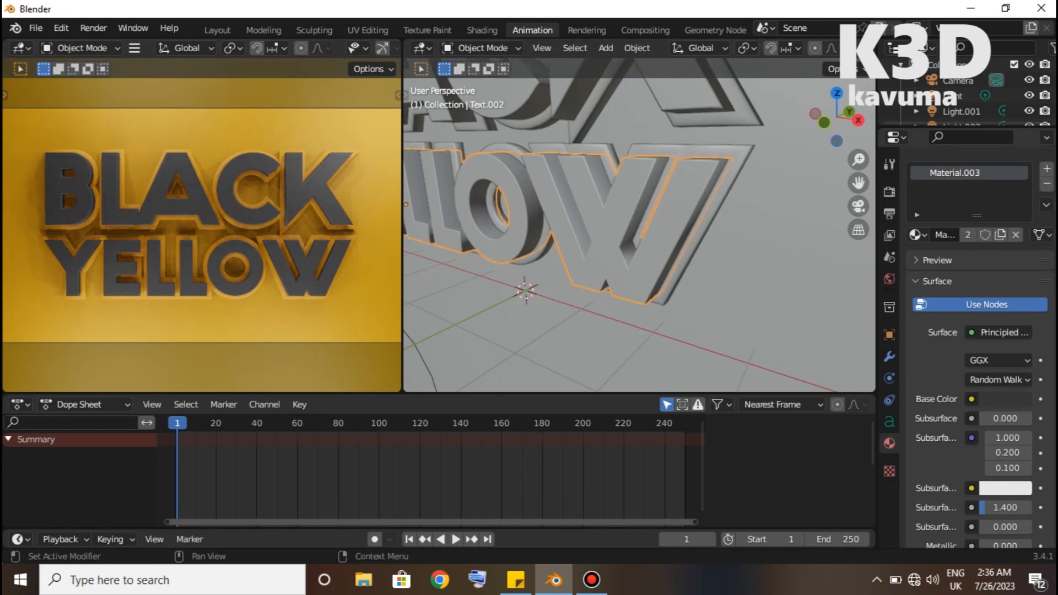
pyautogui.scroll(-5, 981, 353)
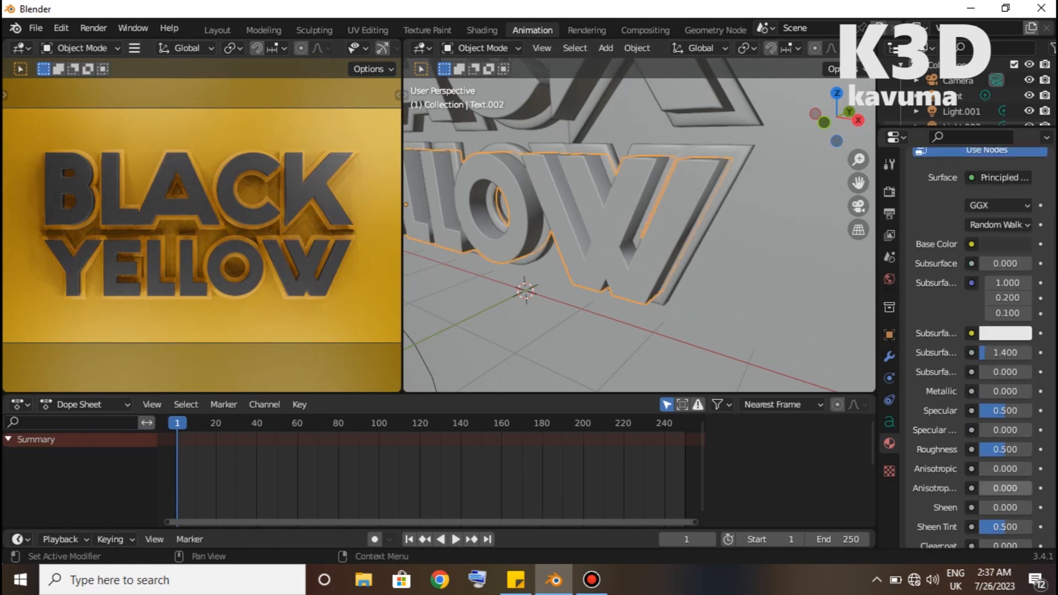
pyautogui.moveTo(1005, 449); pyautogui.dragTo(992, 449)
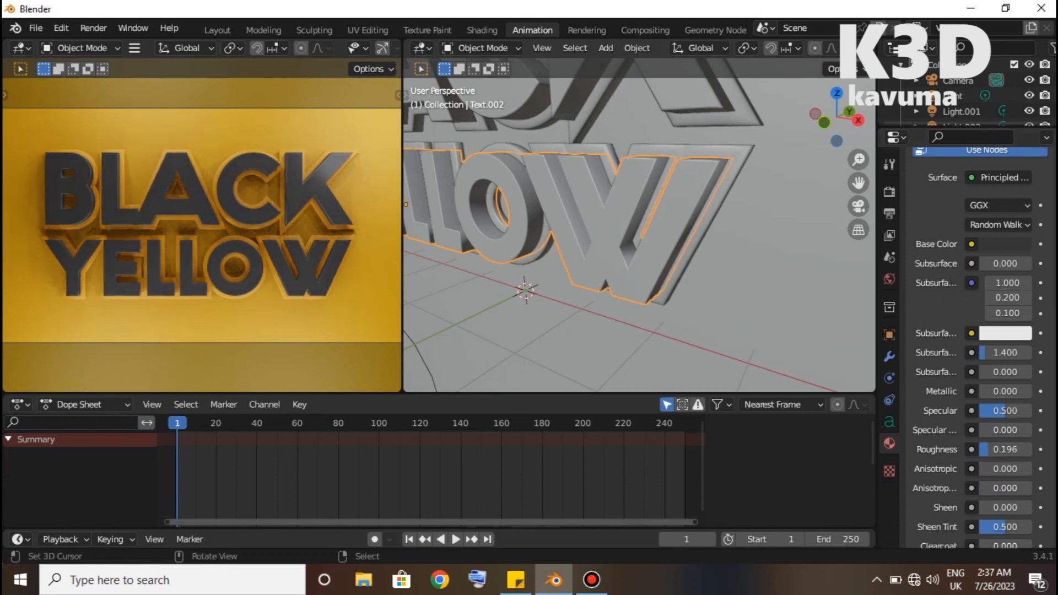
# Step: In the front view, move the two lower point lights upward, closer to the YELLOW text
pyautogui.press('KP_1')
pyautogui.scroll(-2, 639, 225)
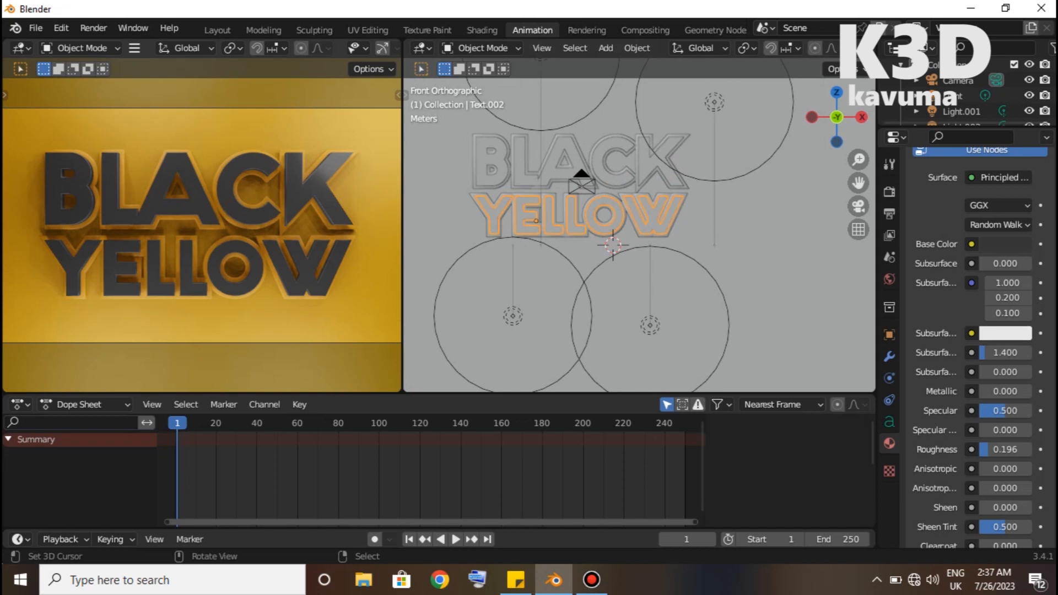
pyautogui.scroll(1, 202, 225)
pyautogui.click(649, 325)
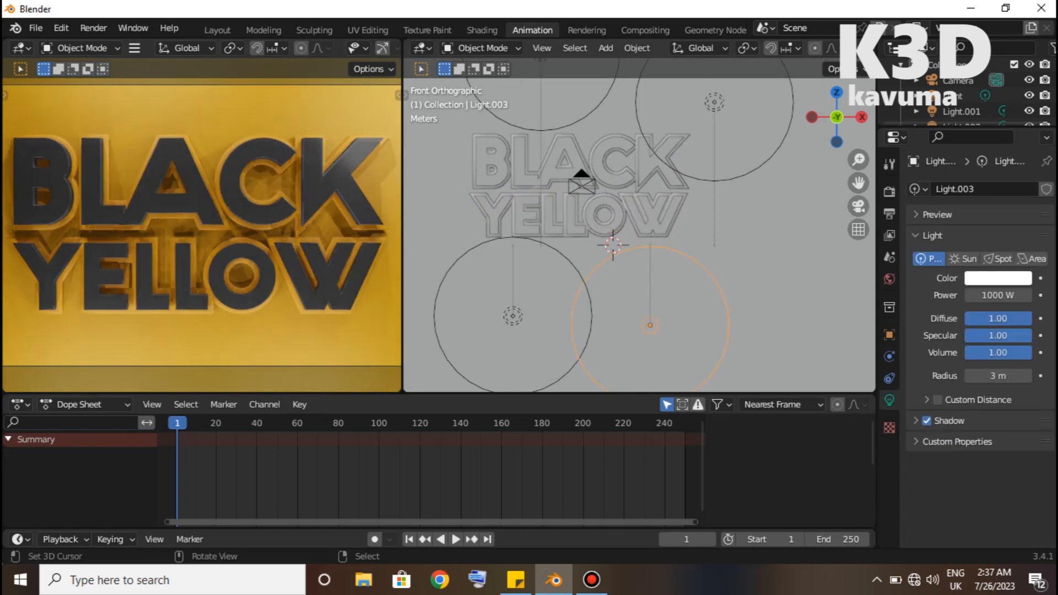
pyautogui.press('g')
pyautogui.press('Return')
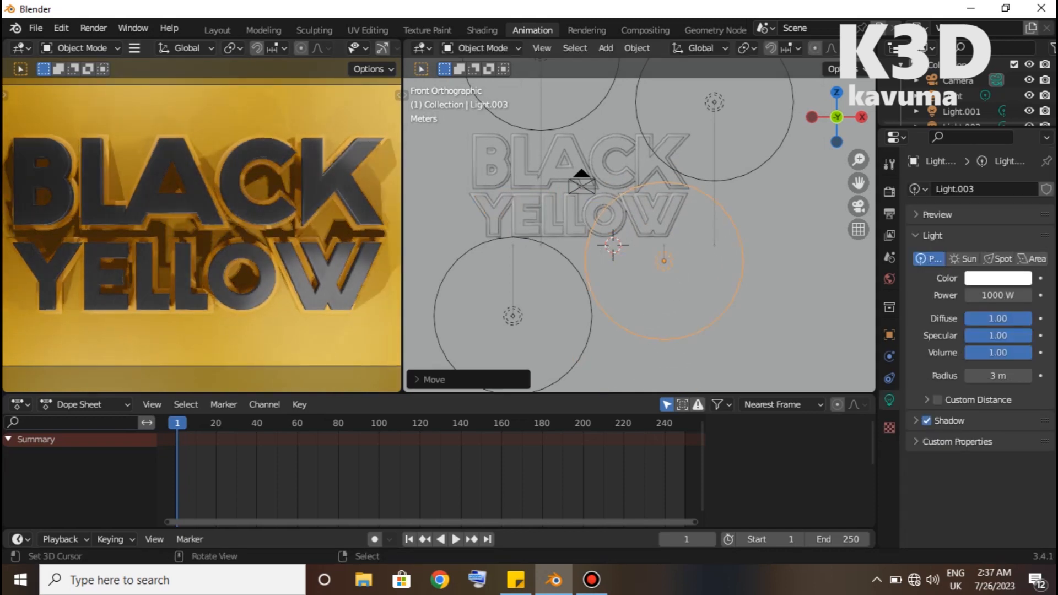
pyautogui.click(512, 316)
pyautogui.press('g')
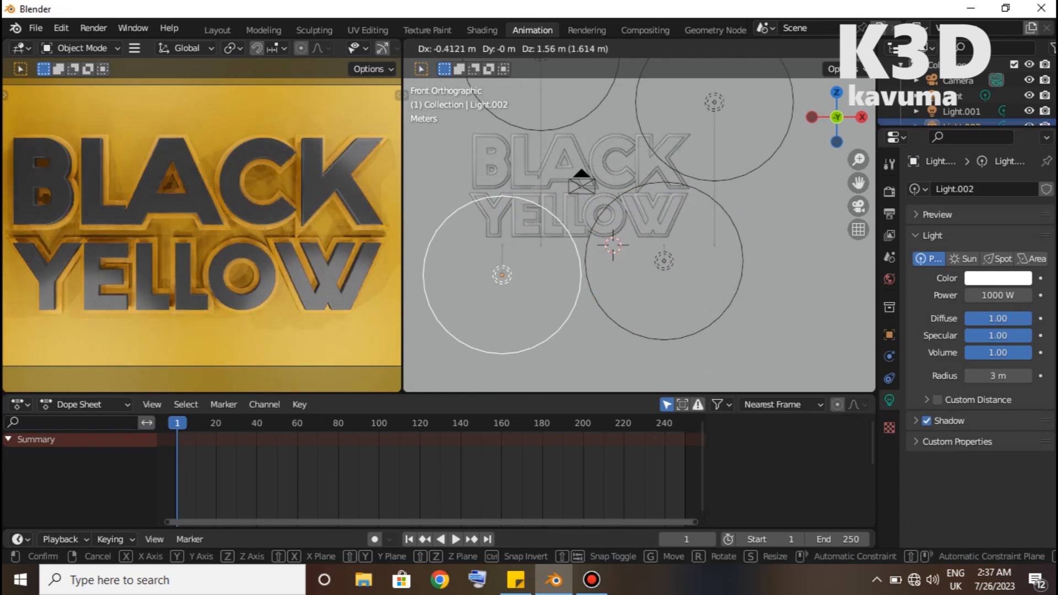
pyautogui.press('Return')
# Step: Move the upper-left light down and slightly left, and the upper-right light inward and down, closer to the BLACK text
pyautogui.keyDown('shift'); pyautogui.moveTo(502, 275); pyautogui.dragTo(599, 347, button='middle'); pyautogui.keyUp('shift')
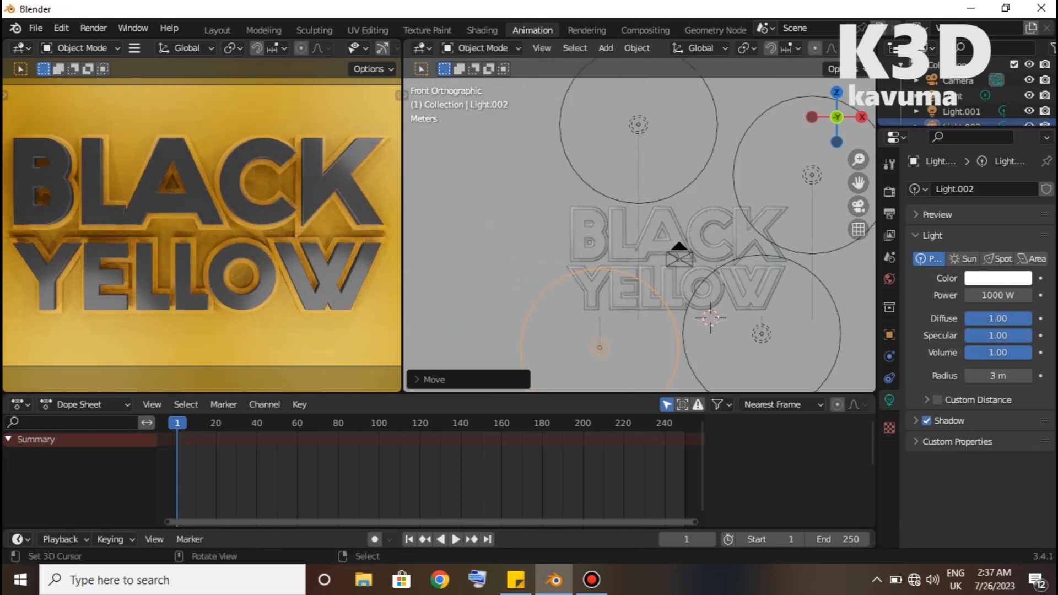
pyautogui.rightClick(638, 125)
pyautogui.press('g')
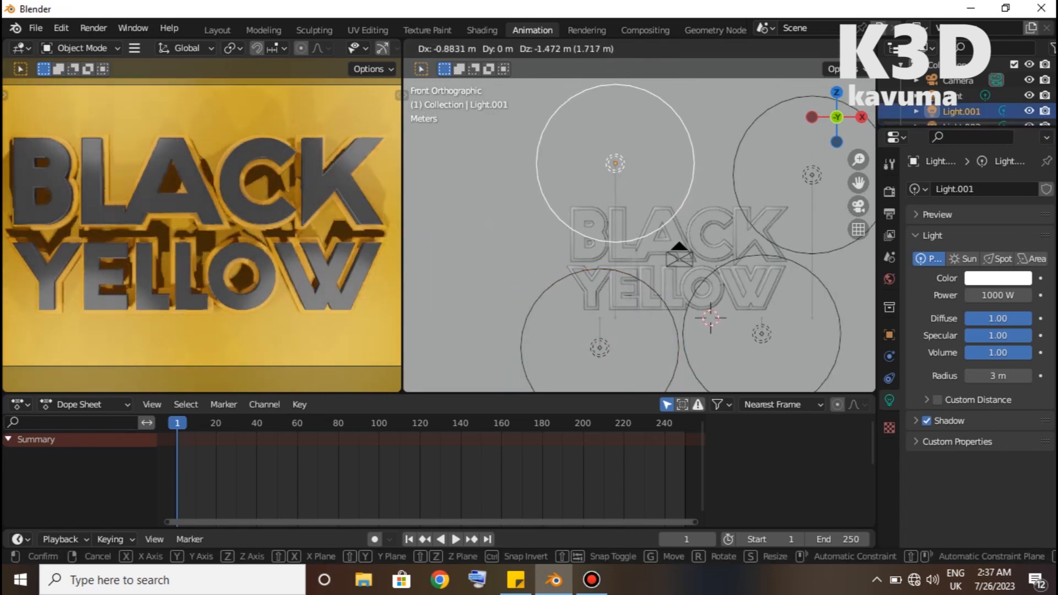
pyautogui.press('Return')
pyautogui.scroll(-2, 639, 224)
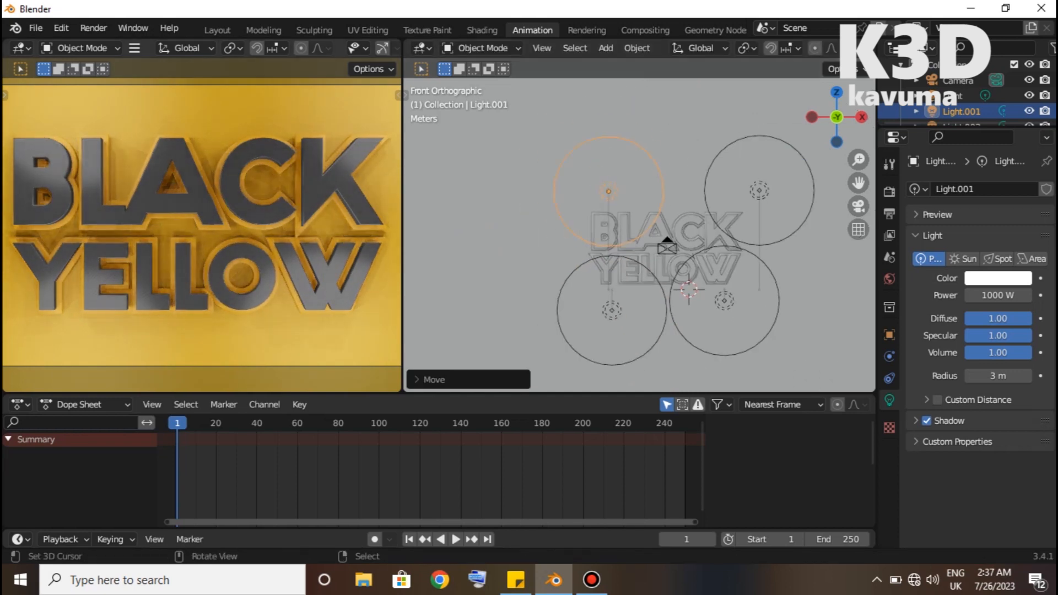
pyautogui.rightClick(759, 191)
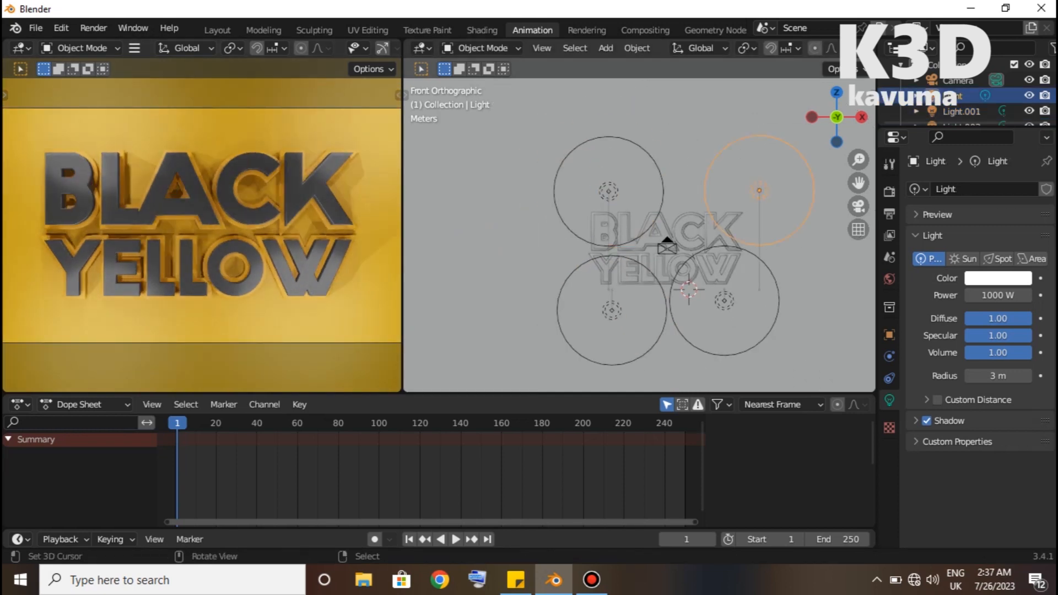
pyautogui.press('g')
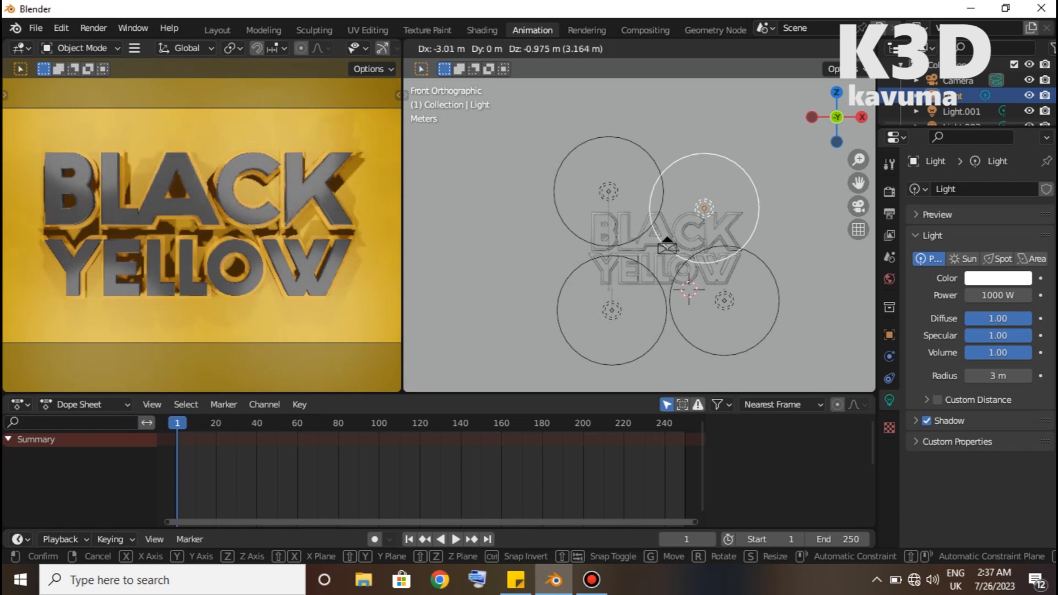
pyautogui.press('Return')
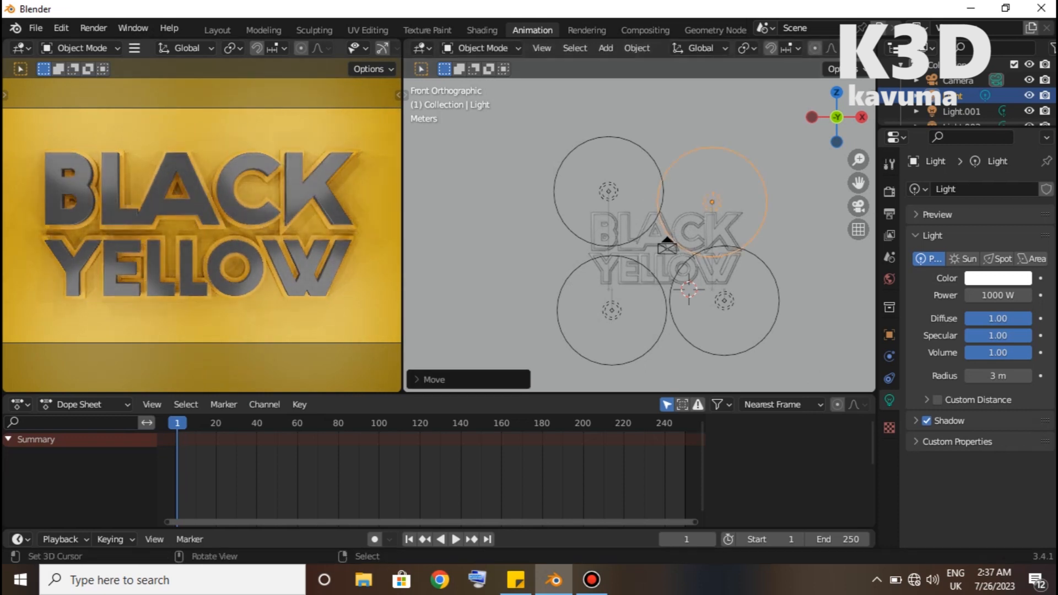
# Step: Set the roughness of the front BLACK text's dark material to 0
pyautogui.rightClick(711, 234)
pyautogui.scroll(-6, 981, 347)
pyautogui.scroll(-6, 981, 347)
pyautogui.moveTo(1006, 284); pyautogui.dragTo(986, 284)
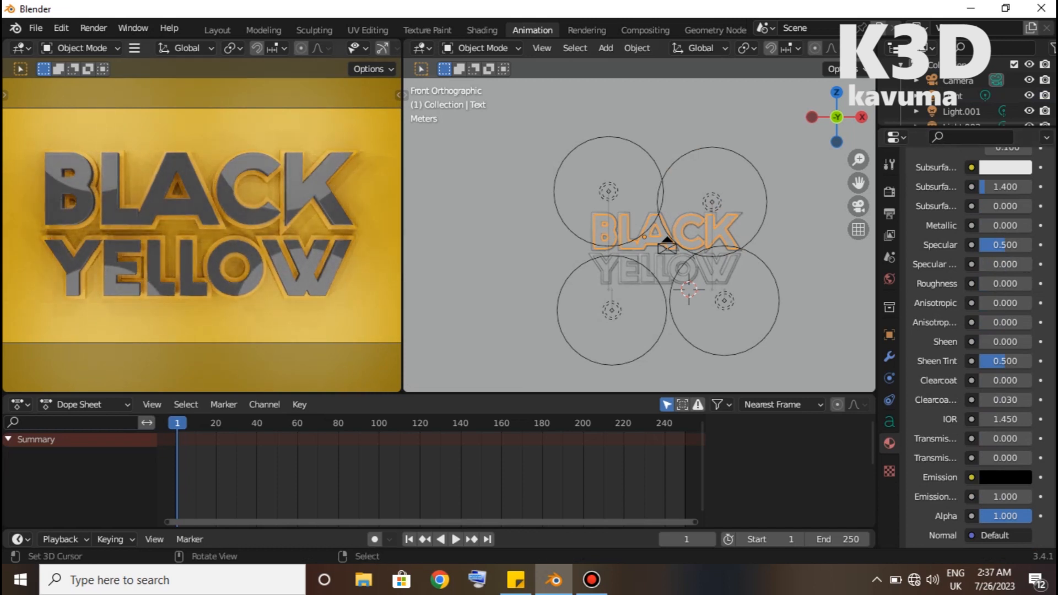
# Step: Darken the base color of the front YELLOW text's dark grey material
pyautogui.rightClick(212, 270)
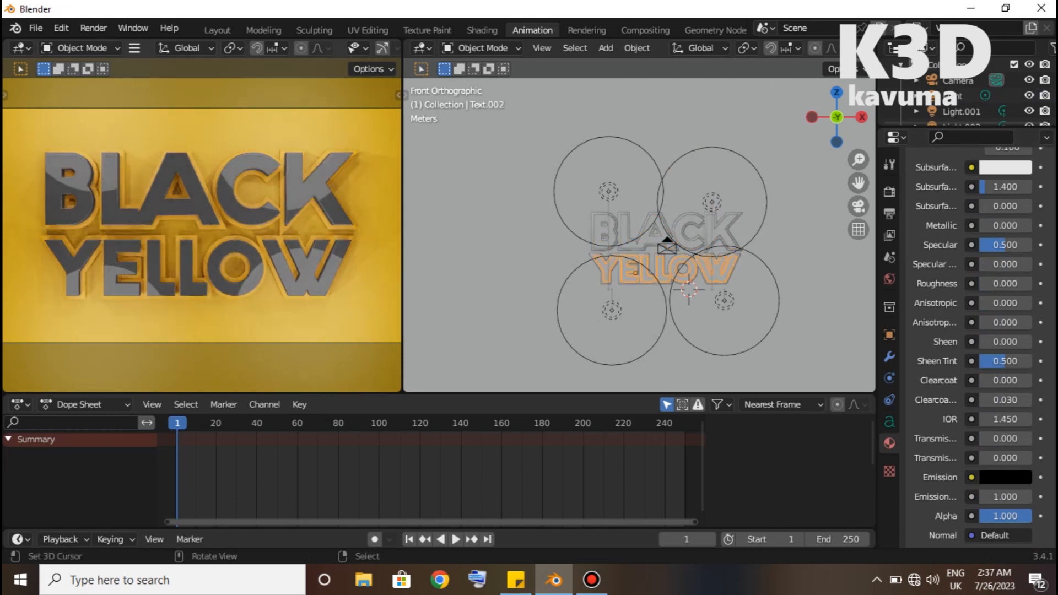
pyautogui.scroll(1, 201, 226)
pyautogui.scroll(5, 970, 342)
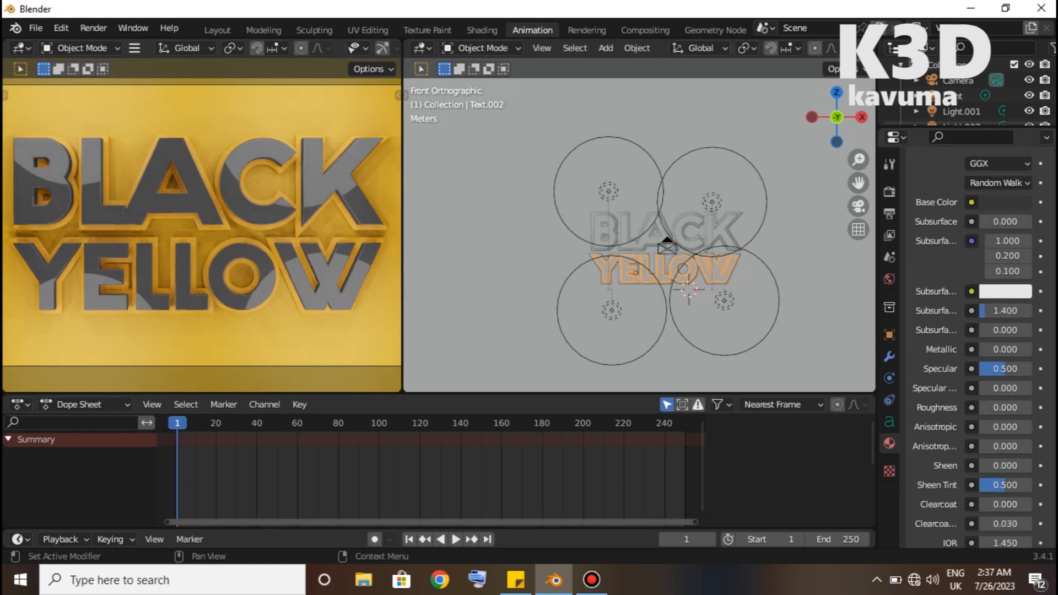
pyautogui.scroll(4, 969, 342)
pyautogui.click(1005, 295)
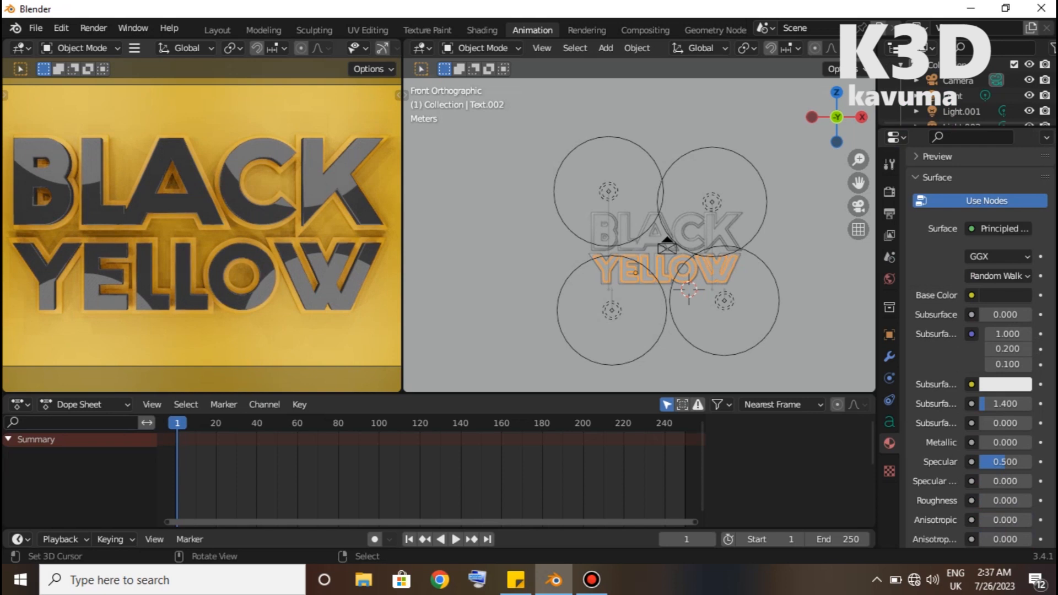
# Step: Brighten the orange-yellow base color of the backdrop plane's material
pyautogui.rightClick(809, 276)
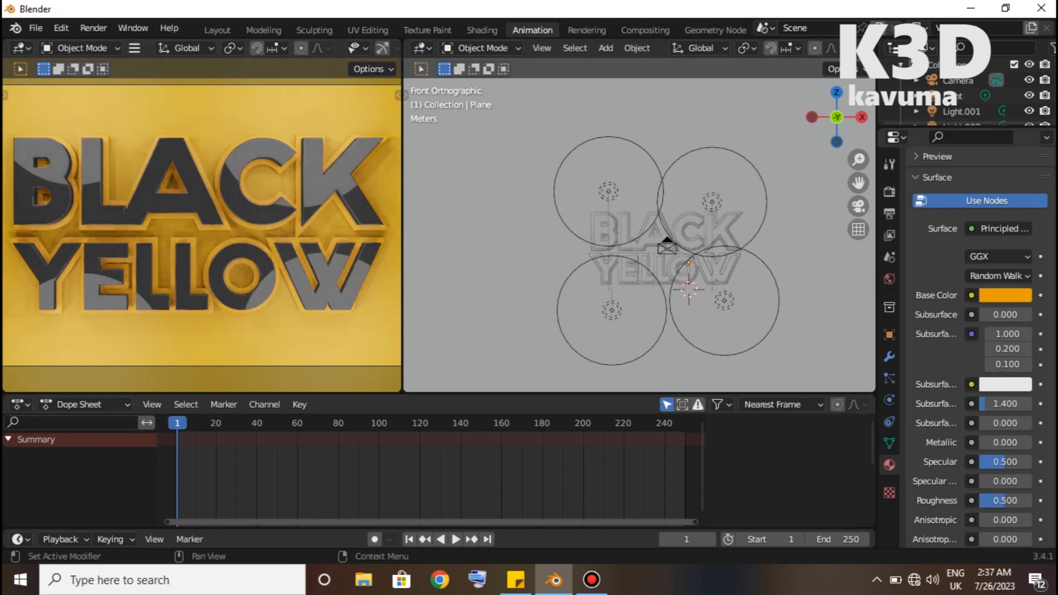
pyautogui.click(1005, 295)
pyautogui.moveTo(1019, 83)
pyautogui.mouseDown()
pyautogui.moveTo(1020, 109)
pyautogui.moveTo(1020, 73)
pyautogui.mouseUp()
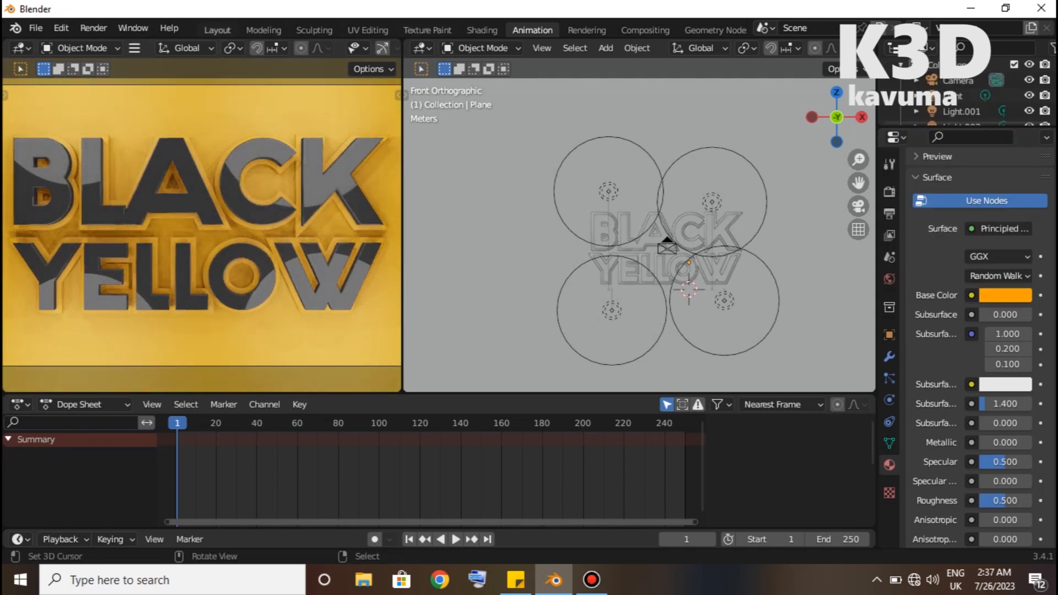
# Step: In the Layout workspace, set the camera's focal length to 35 mm and move the camera closer so the text fills more of the frame
pyautogui.click(217, 30)
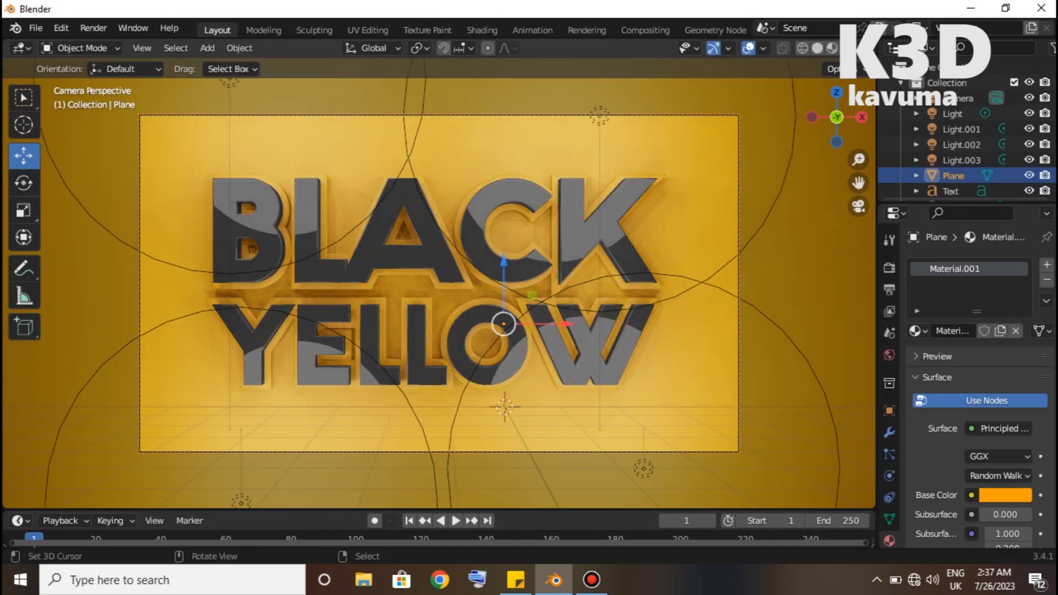
pyautogui.keyDown('ctrl'); pyautogui.moveTo(439, 284); pyautogui.dragTo(439, 313, button='middle'); pyautogui.keyUp('ctrl')
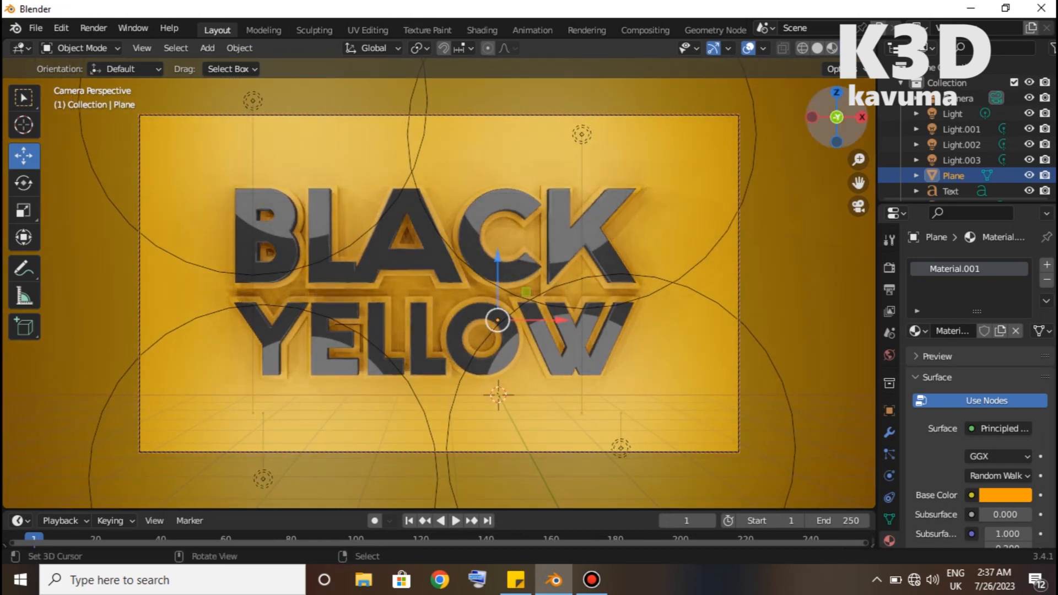
pyautogui.click(996, 98)
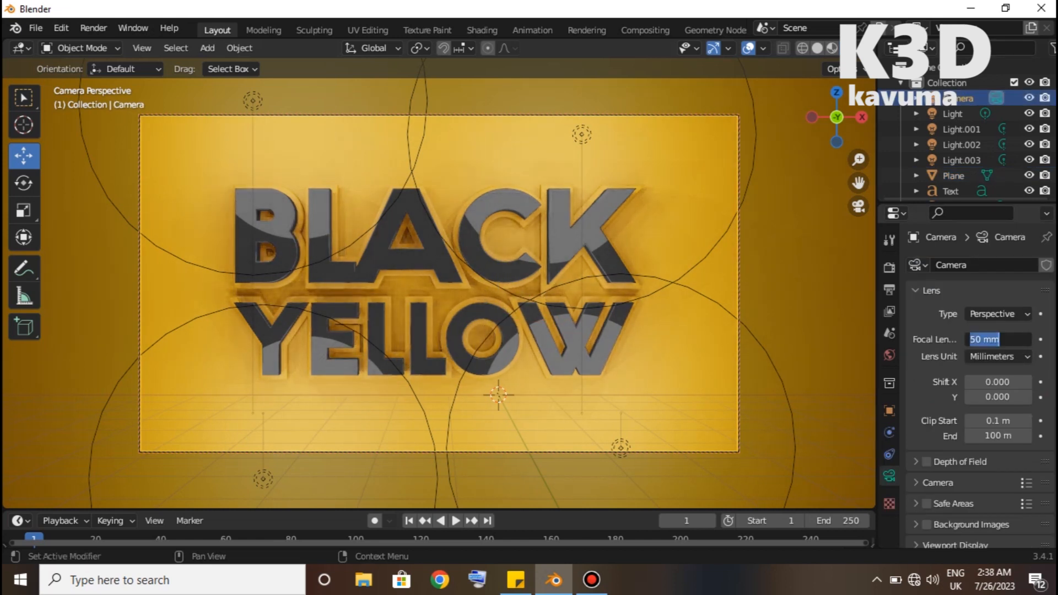
pyautogui.press('Return')
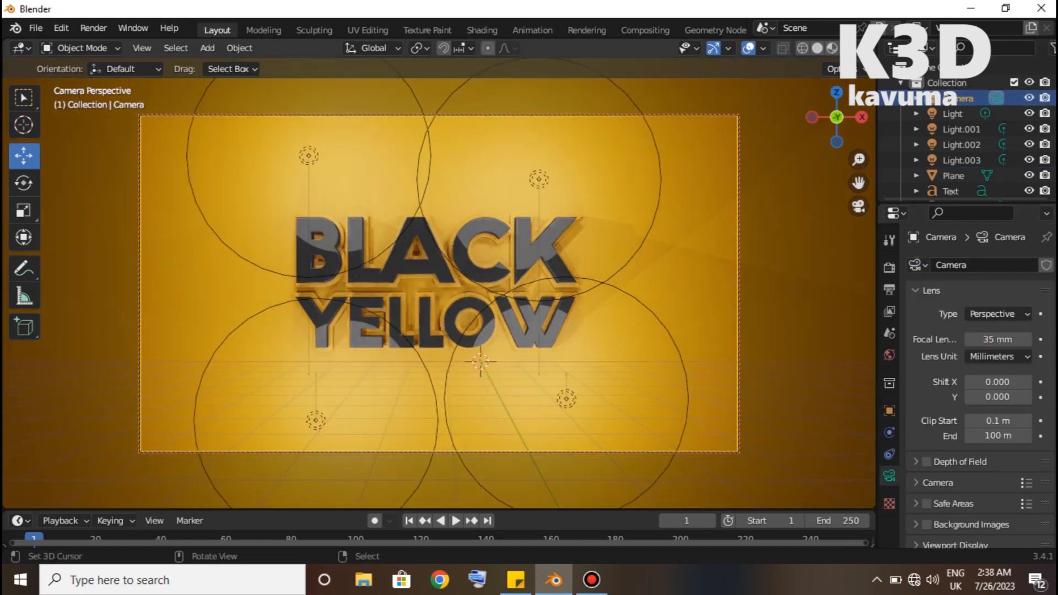
pyautogui.scroll(2, 439, 284)
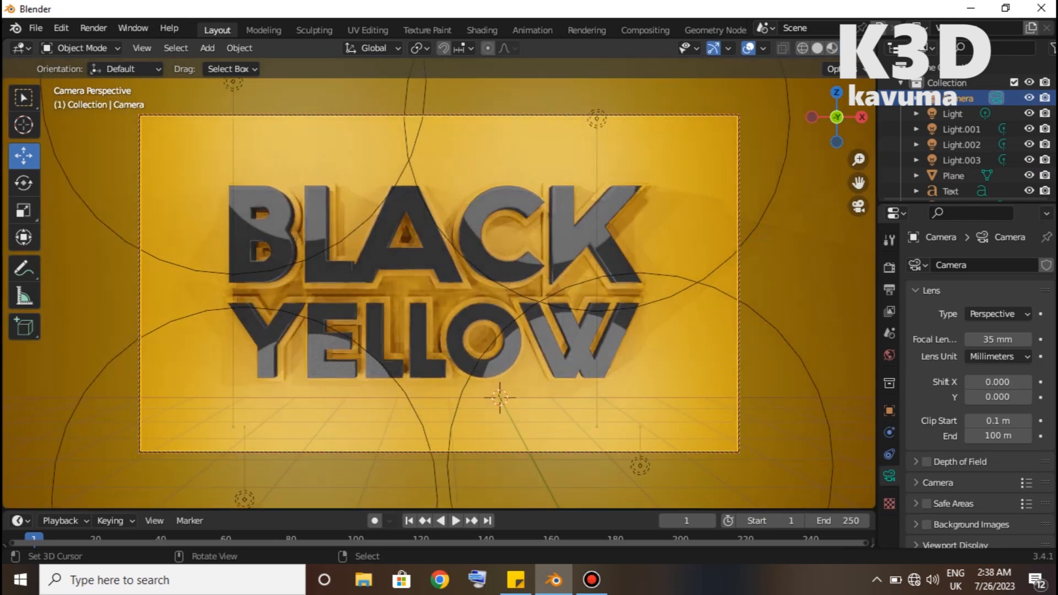